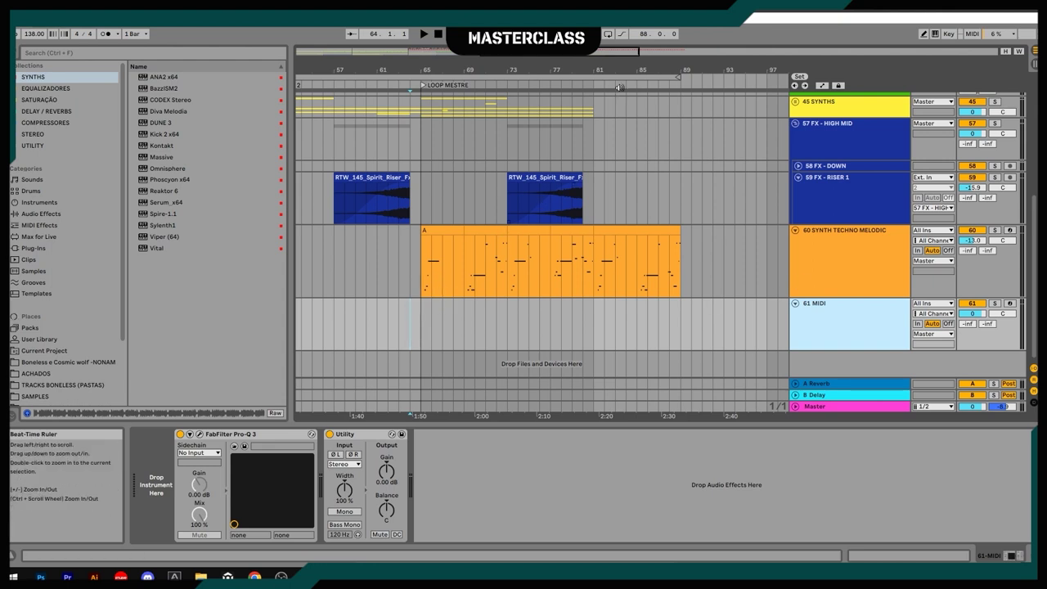
Load the Serum_x64 synth onto the empty MIDI track 61 and reposition its plugin window
{"action": "mouse_move", "coordinate": [630, 72]}
{"action": "left_mouse_down"}
{"action": "mouse_move", "coordinate": [520, 71]}
{"action": "mouse_move", "coordinate": [615, 68]}
{"action": "left_mouse_up"}
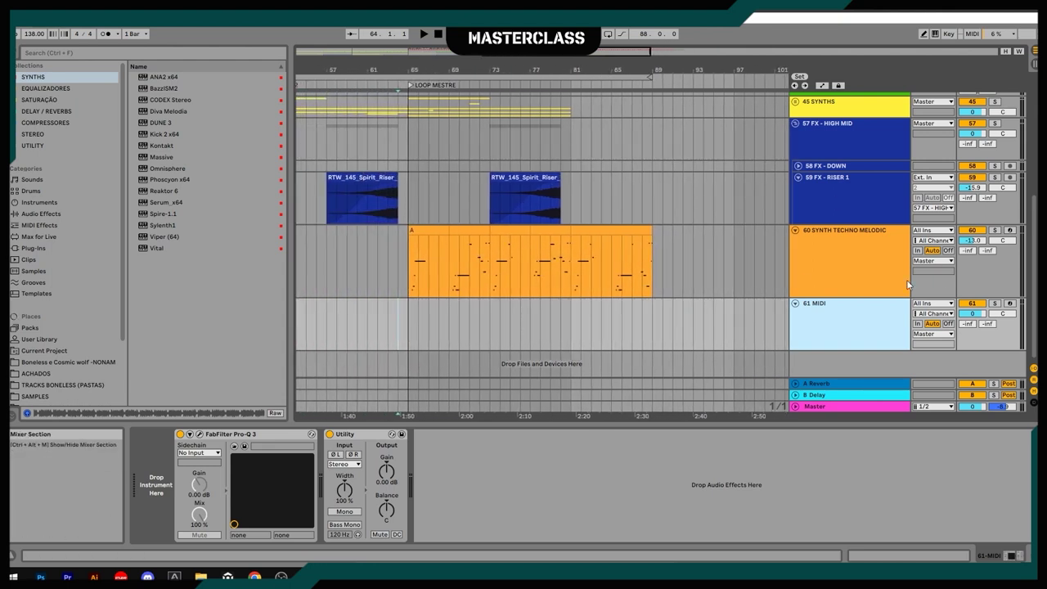
{"action": "left_click", "coordinate": [846, 311]}
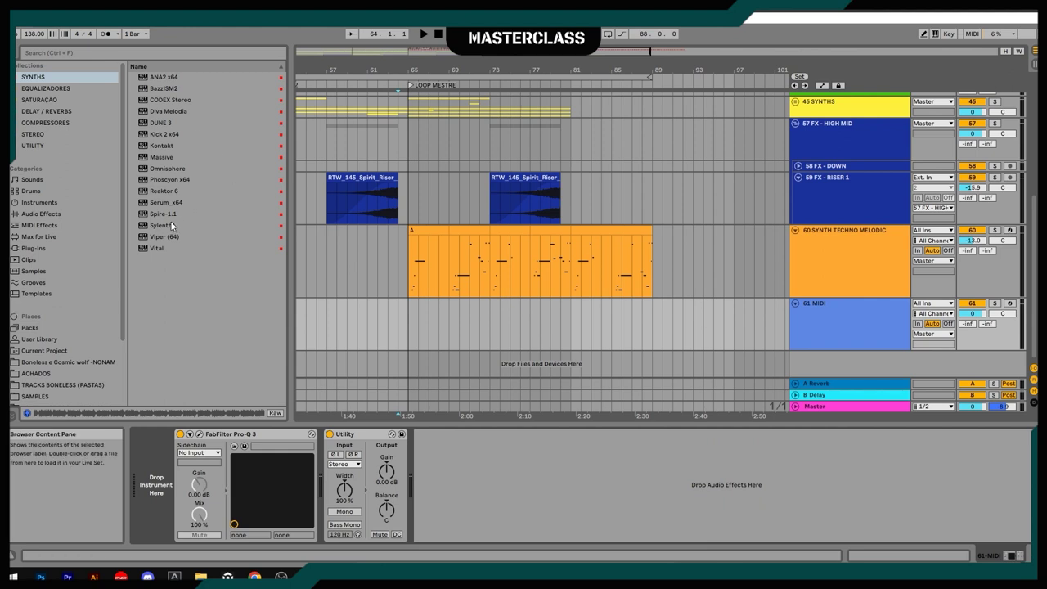
{"action": "left_click", "coordinate": [164, 202]}
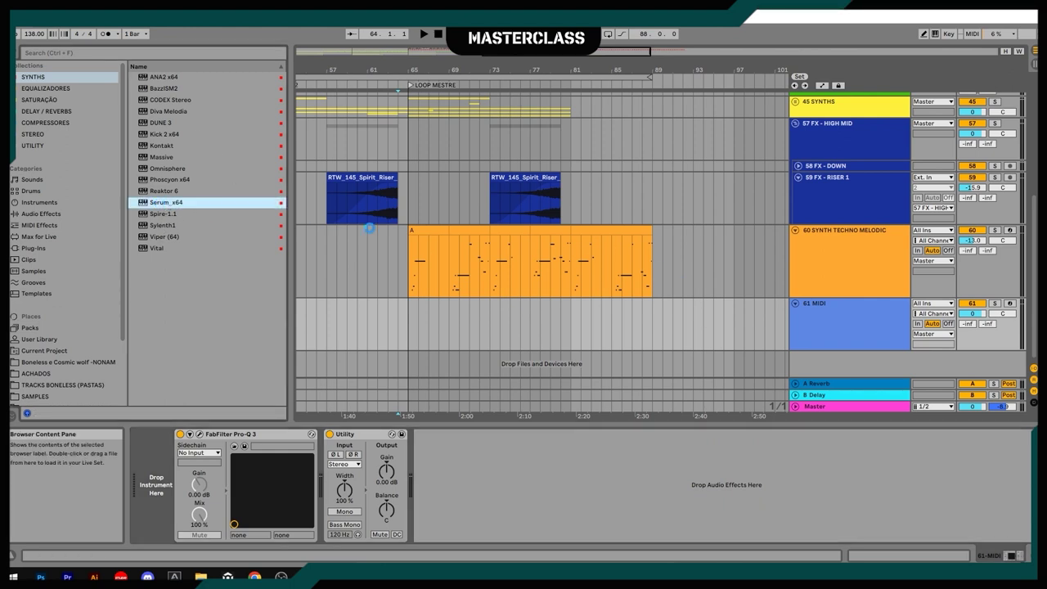
{"action": "key", "text": "Return"}
{"action": "left_click_drag", "start_coordinate": [465, 164], "coordinate": [528, 115]}
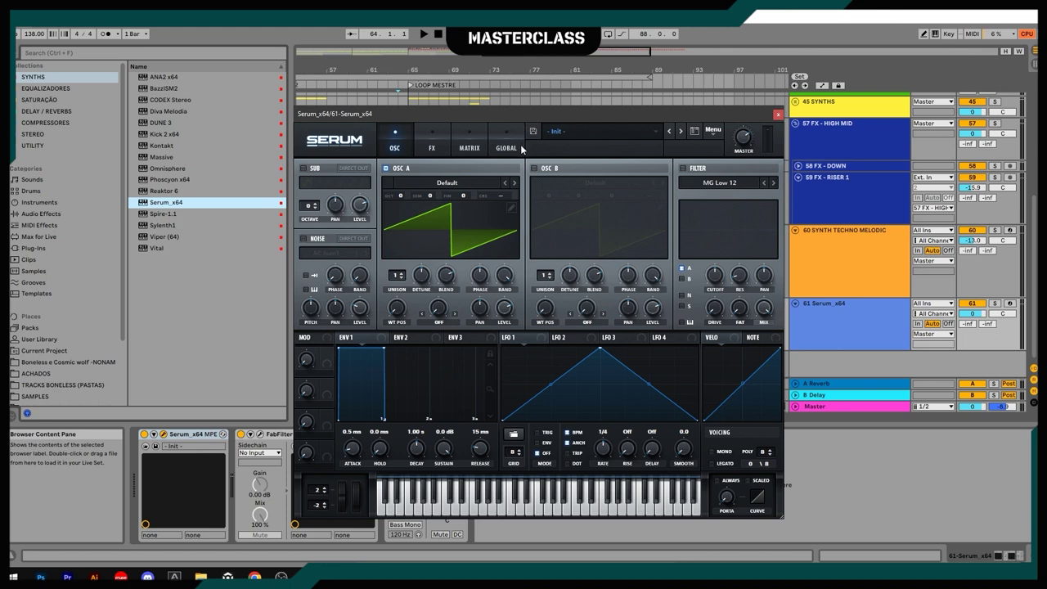
{"action": "left_click_drag", "start_coordinate": [574, 113], "coordinate": [507, 106]}
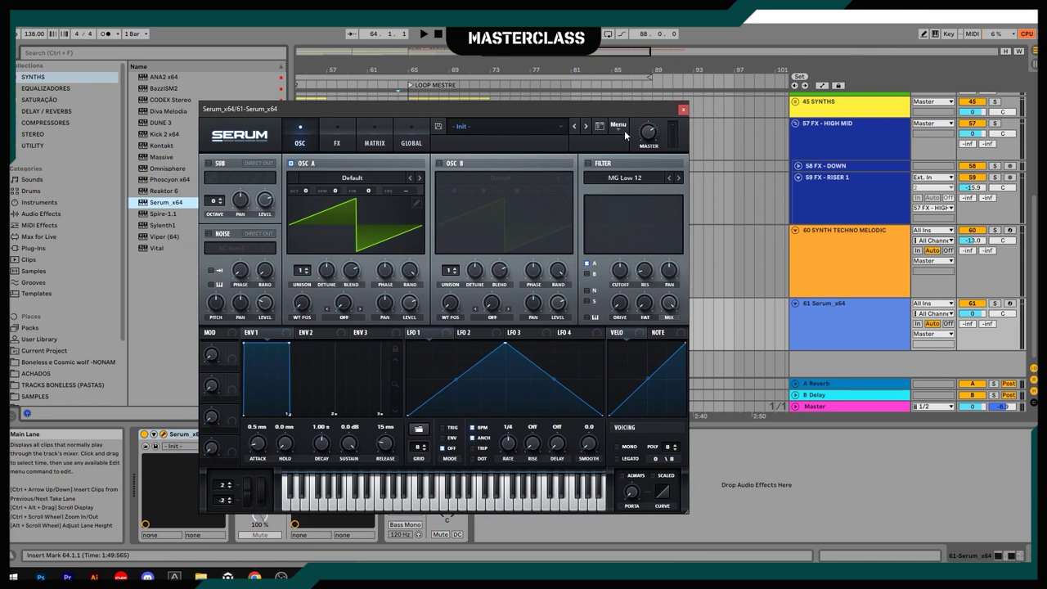
Solo the Serum track, set oscillator A's unison to 6 voices and close the synth window
{"action": "left_click", "coordinate": [880, 331]}
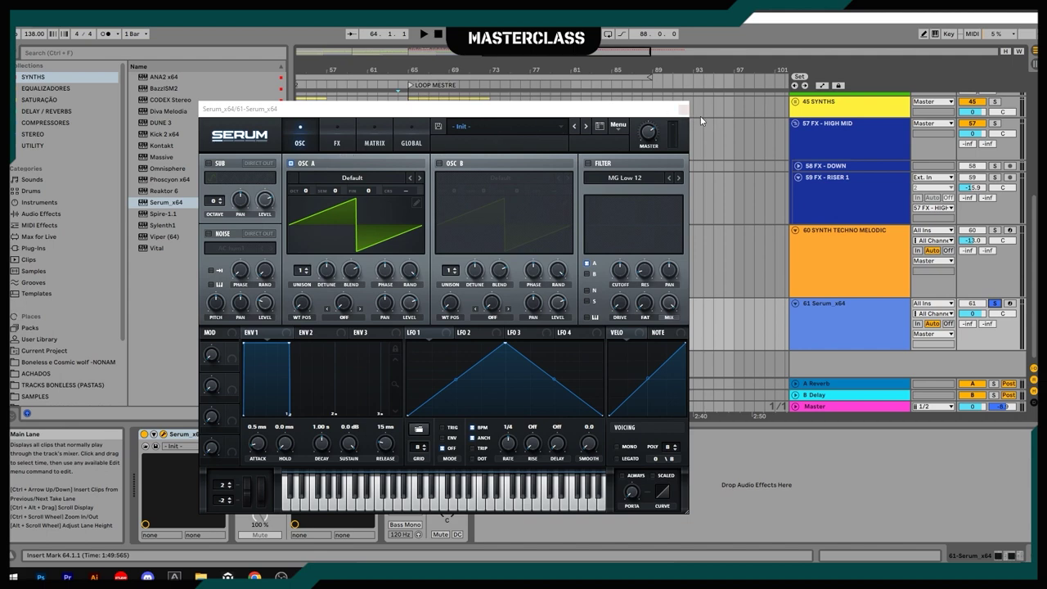
{"action": "mouse_move", "coordinate": [310, 276]}
{"action": "left_mouse_down"}
{"action": "mouse_move", "coordinate": [323, 273]}
{"action": "mouse_move", "coordinate": [324, 282]}
{"action": "left_mouse_up"}
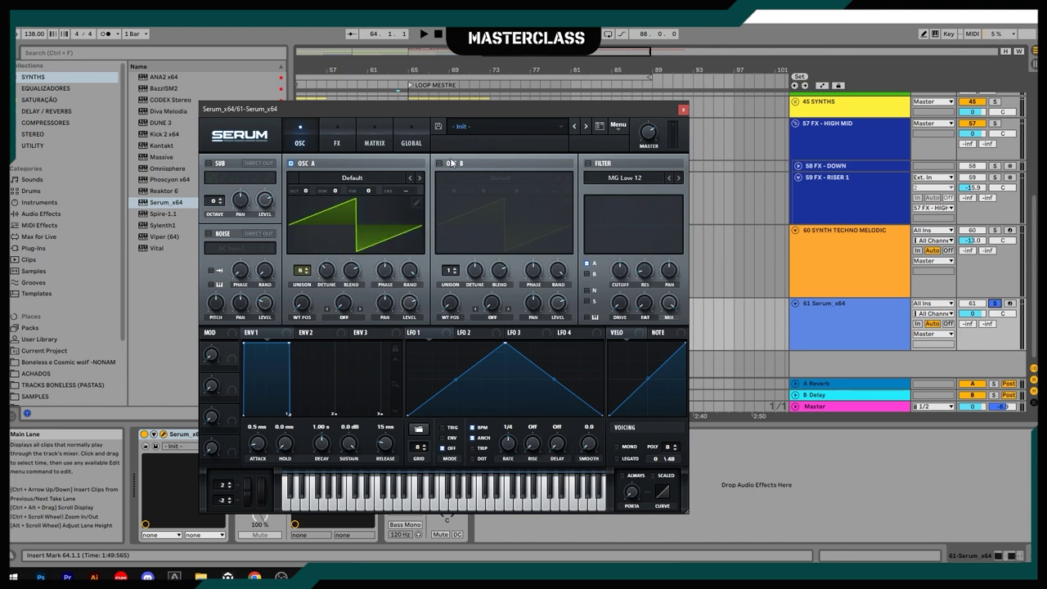
{"action": "left_click", "coordinate": [684, 111]}
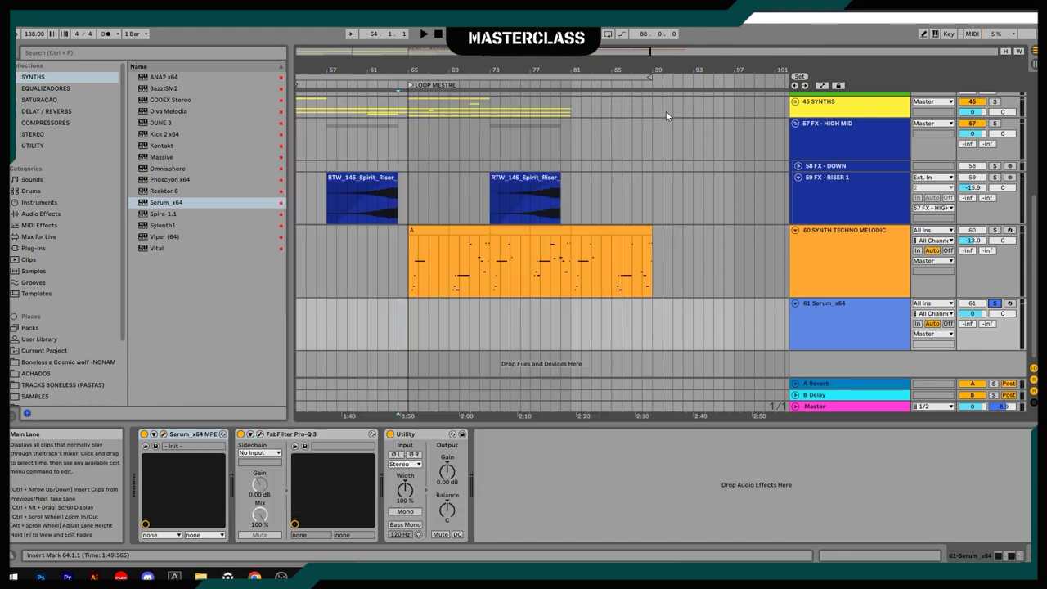
Create an empty one-bar MIDI clip at bar 65 on the Serum track and loop playback over it
{"action": "left_click_drag", "start_coordinate": [405, 311], "coordinate": [417, 307]}
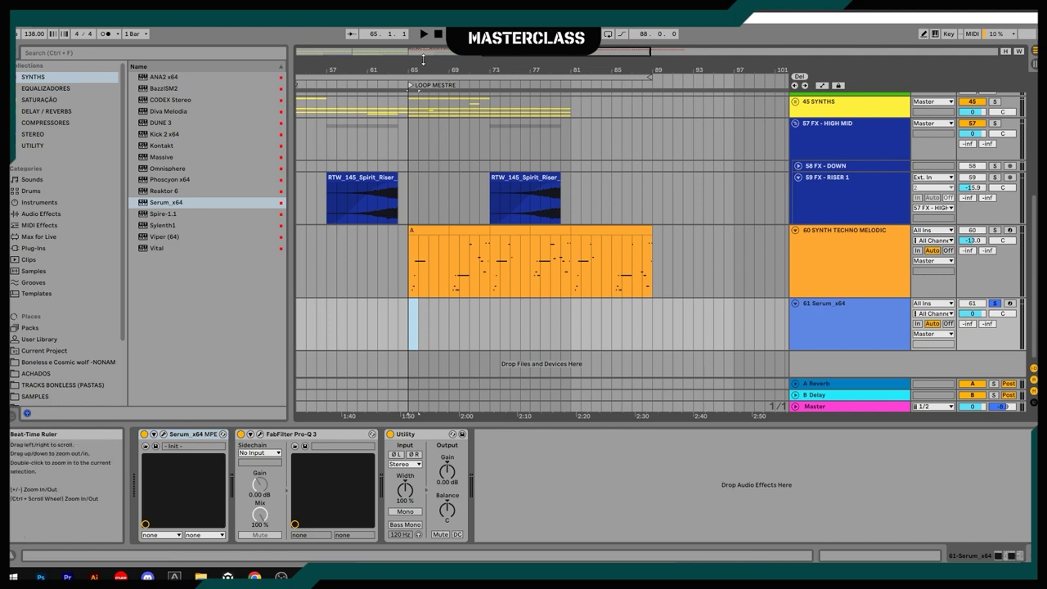
{"action": "left_click_drag", "start_coordinate": [424, 58], "coordinate": [425, 106]}
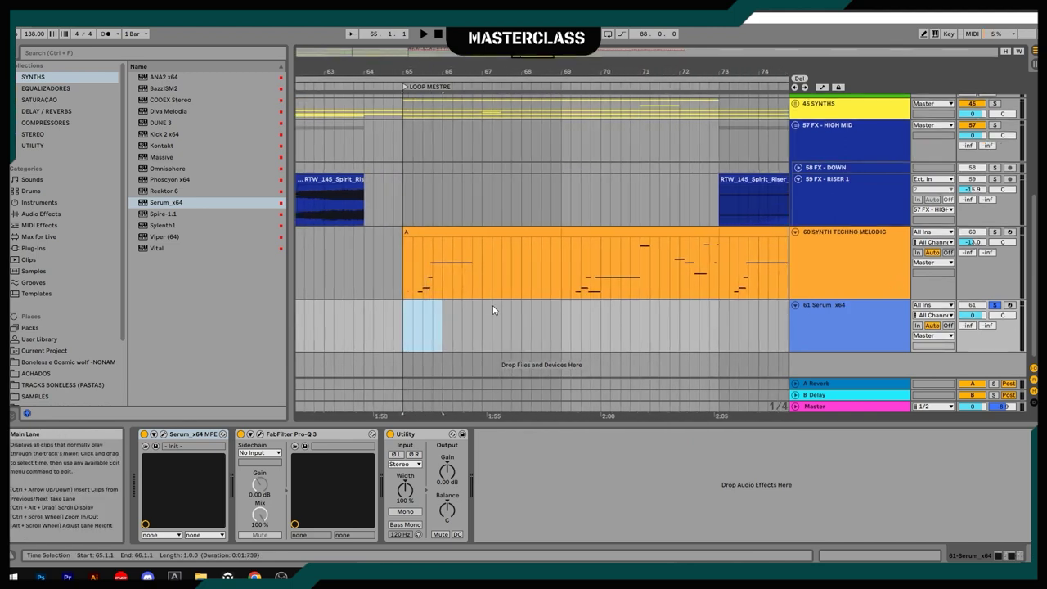
{"action": "key", "text": "ctrl+shift+m"}
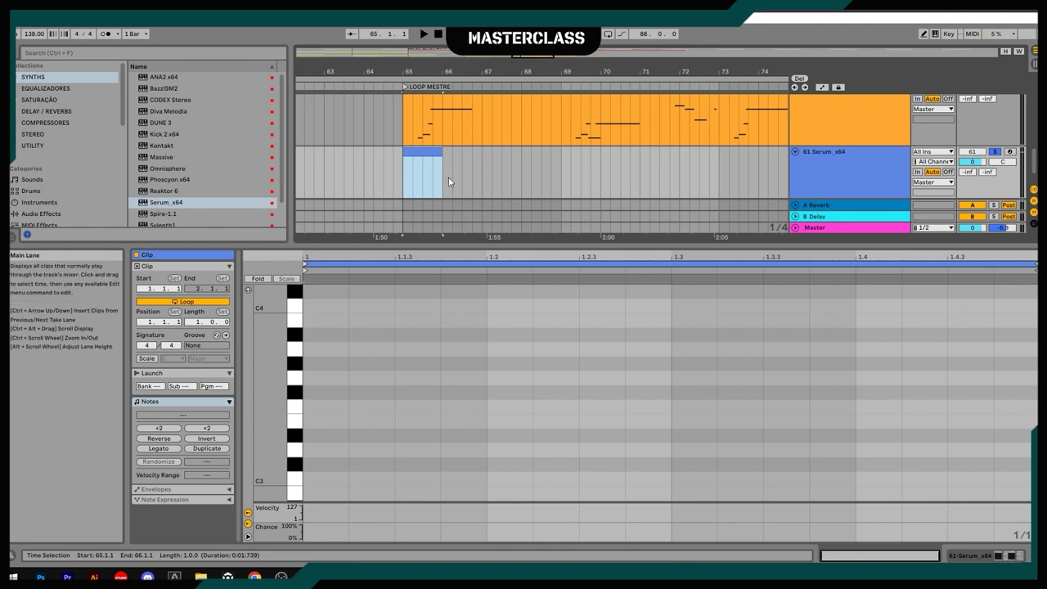
{"action": "key", "text": "space"}
{"action": "key", "text": "ctrl+l"}
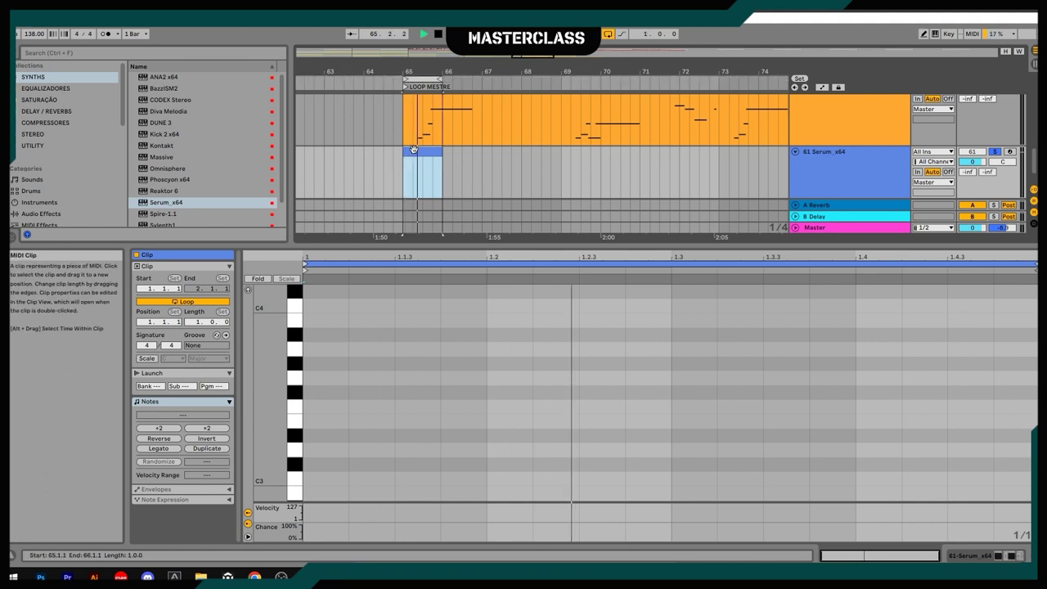
{"action": "key", "text": "space"}
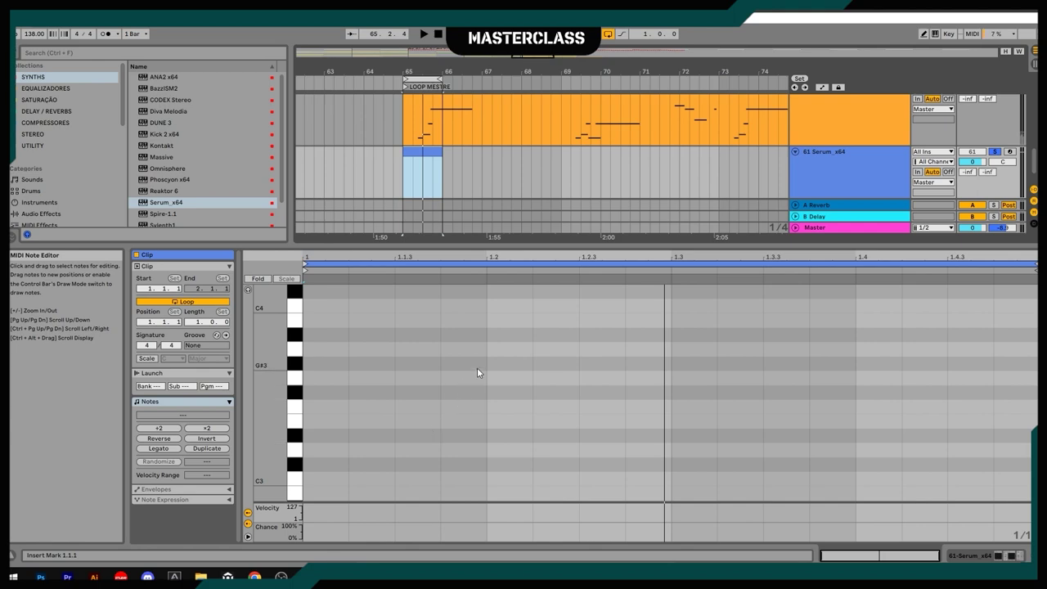
Examine the bass sub track names for the song's root note and return to the Serum track
{"action": "left_click", "coordinate": [847, 179]}
{"action": "double_click", "coordinate": [847, 180]}
{"action": "scroll", "coordinate": [604, 238], "scroll_direction": "up", "scroll_amount": 2}
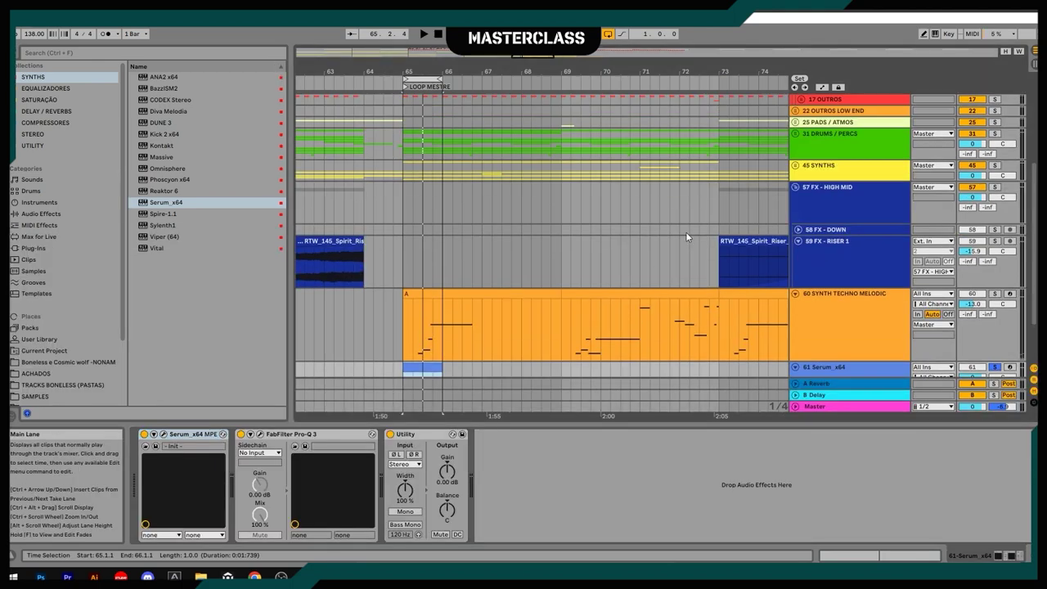
{"action": "scroll", "coordinate": [797, 157], "scroll_direction": "up", "scroll_amount": 3}
{"action": "scroll", "coordinate": [798, 163], "scroll_direction": "up", "scroll_amount": 2}
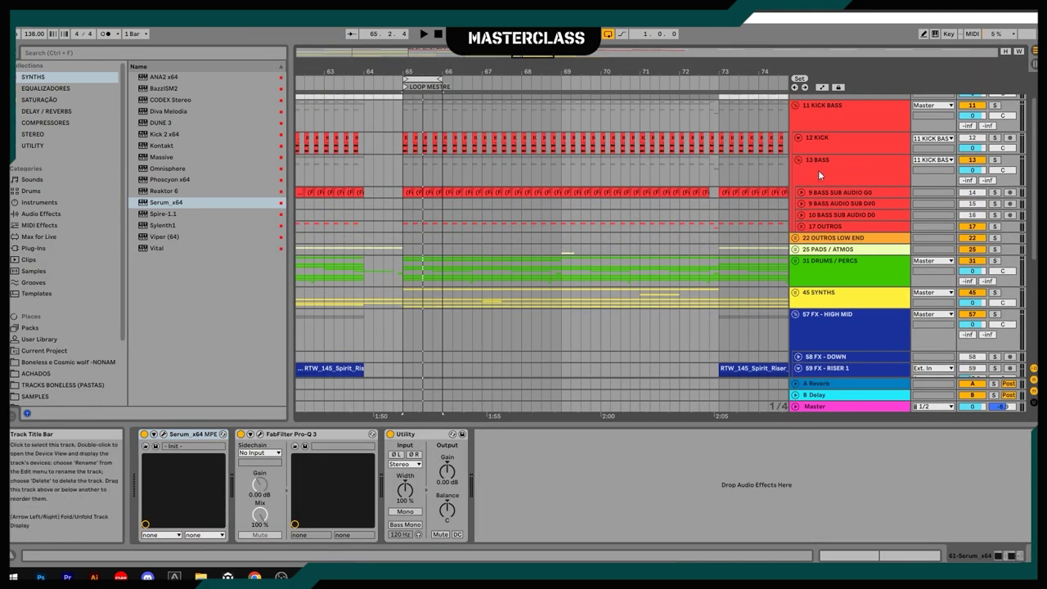
{"action": "scroll", "coordinate": [381, 139], "scroll_direction": "down", "scroll_amount": 2}
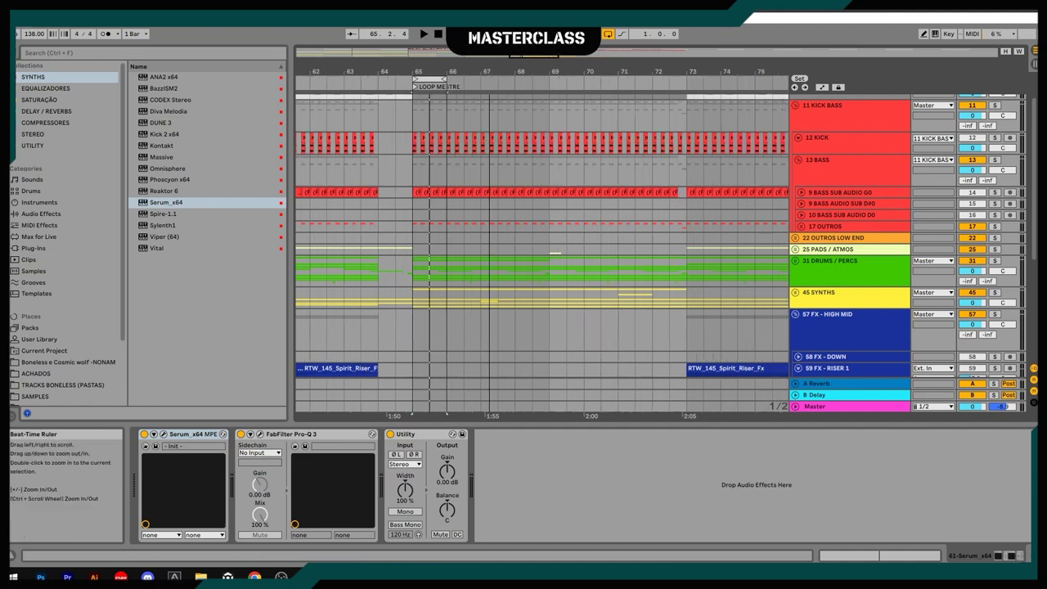
{"action": "left_click", "coordinate": [852, 179]}
{"action": "left_click", "coordinate": [866, 193]}
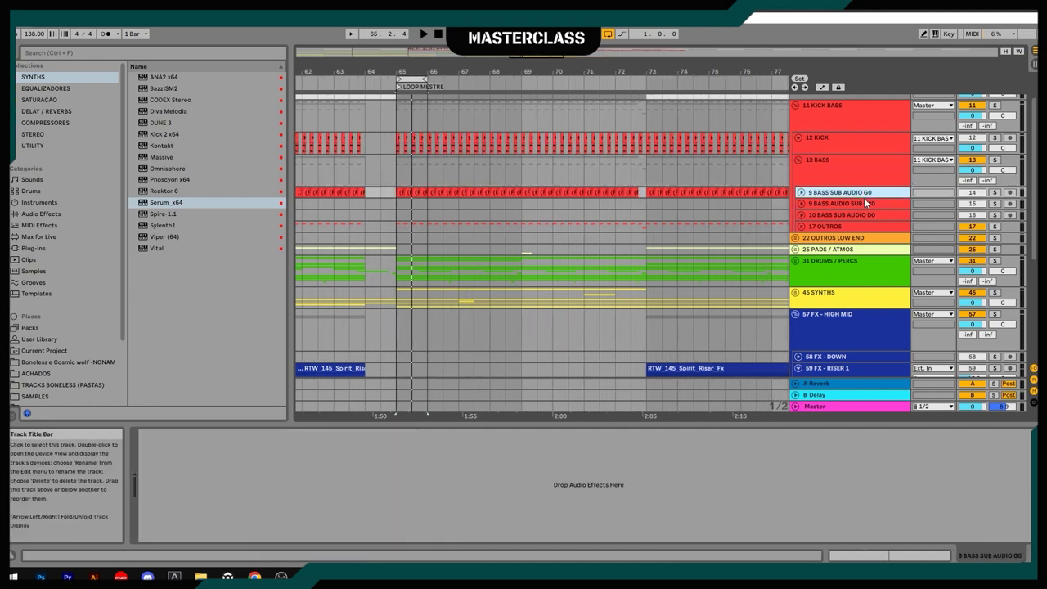
{"action": "left_click", "coordinate": [872, 202]}
{"action": "left_click", "coordinate": [868, 215]}
{"action": "scroll", "coordinate": [416, 242], "scroll_direction": "down", "scroll_amount": 5}
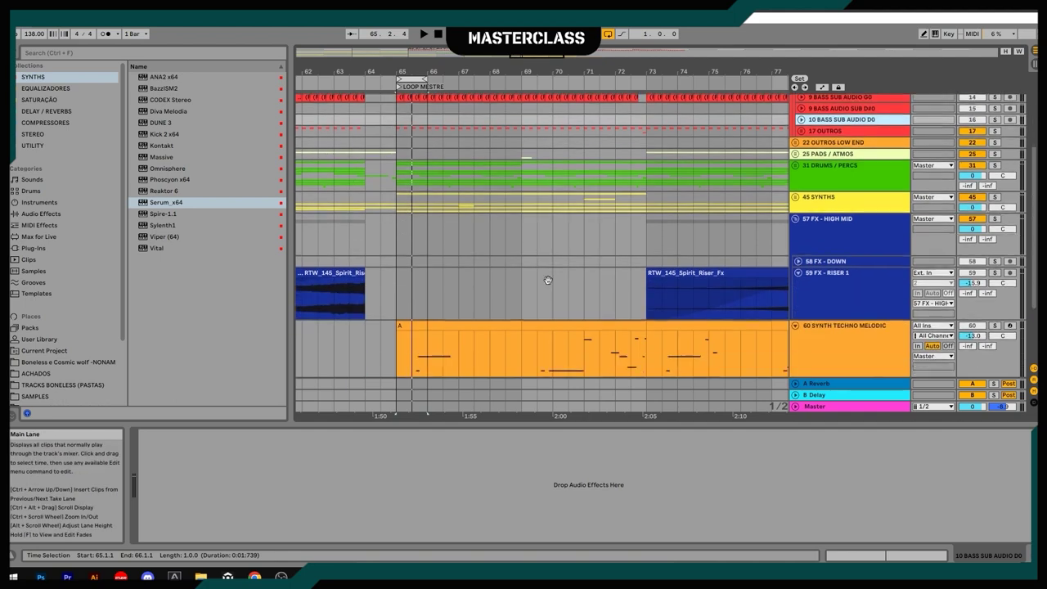
{"action": "double_click", "coordinate": [416, 299]}
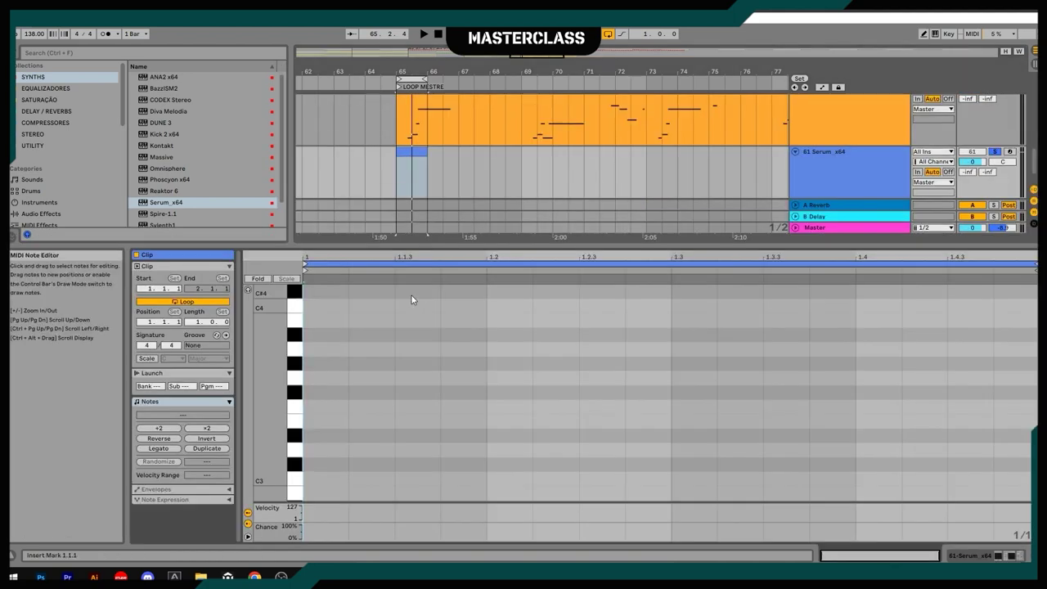
{"action": "left_click", "coordinate": [851, 323]}
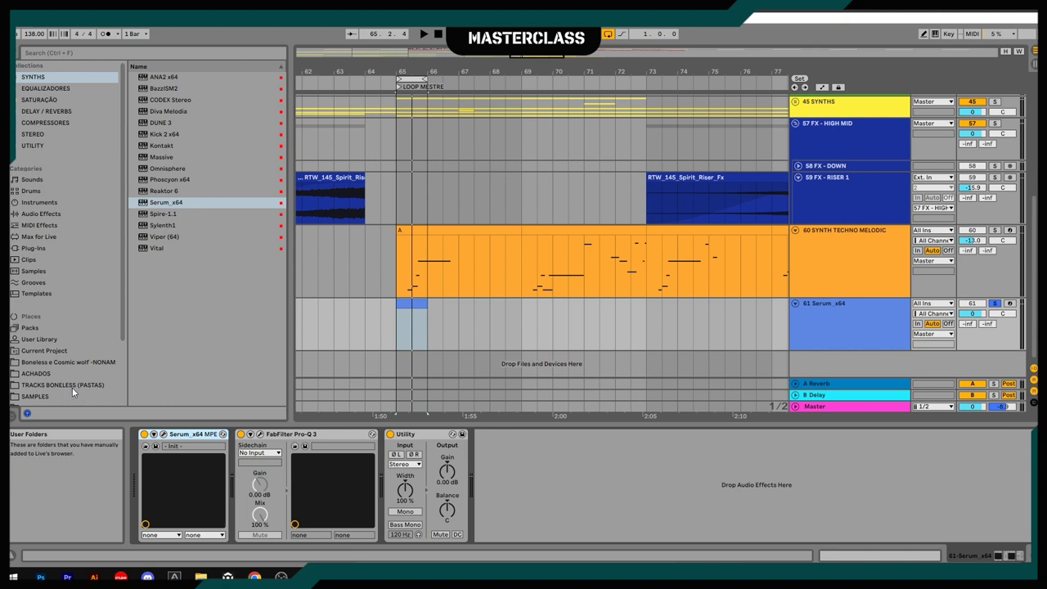
Browse the PSYTRANCE TOOLKIT VOL 001 folder down to its MIDIS, CHORDS, MINOR files
{"action": "scroll", "coordinate": [73, 386], "scroll_direction": "down", "scroll_amount": 3}
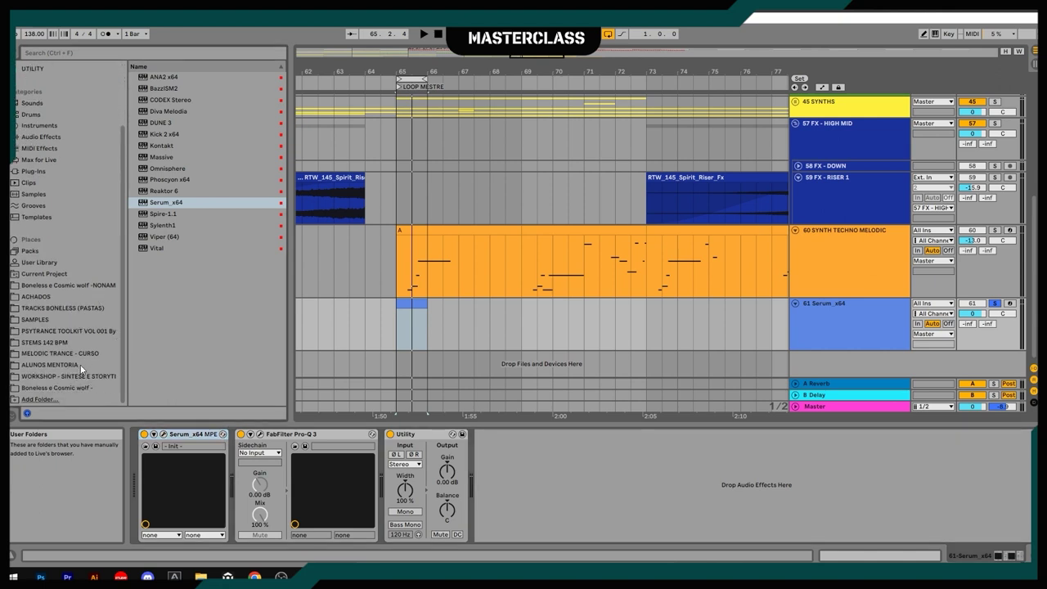
{"action": "left_click", "coordinate": [44, 332]}
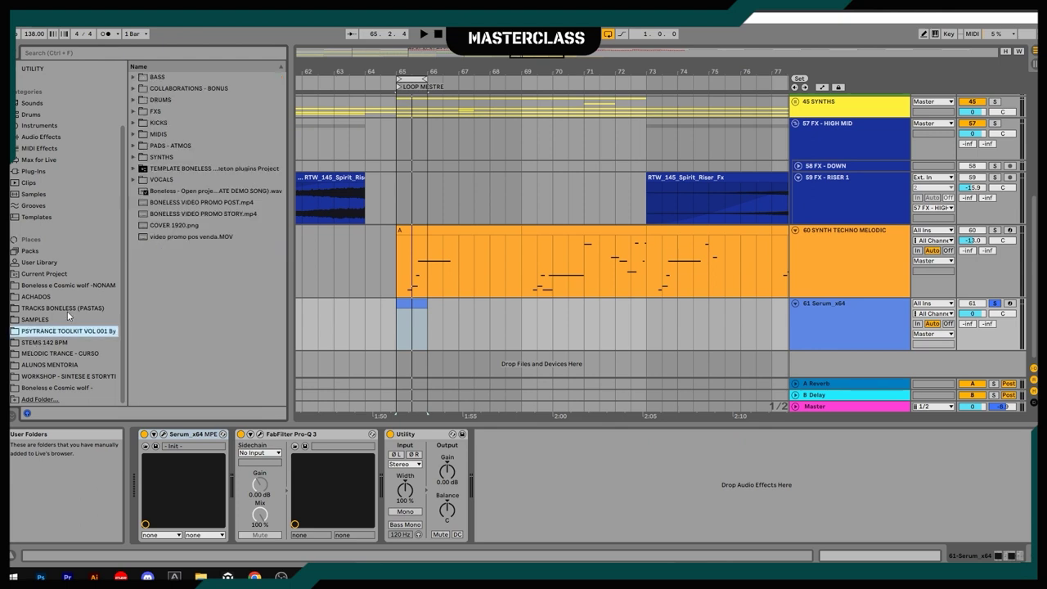
{"action": "left_click", "coordinate": [154, 135]}
{"action": "left_click", "coordinate": [133, 135]}
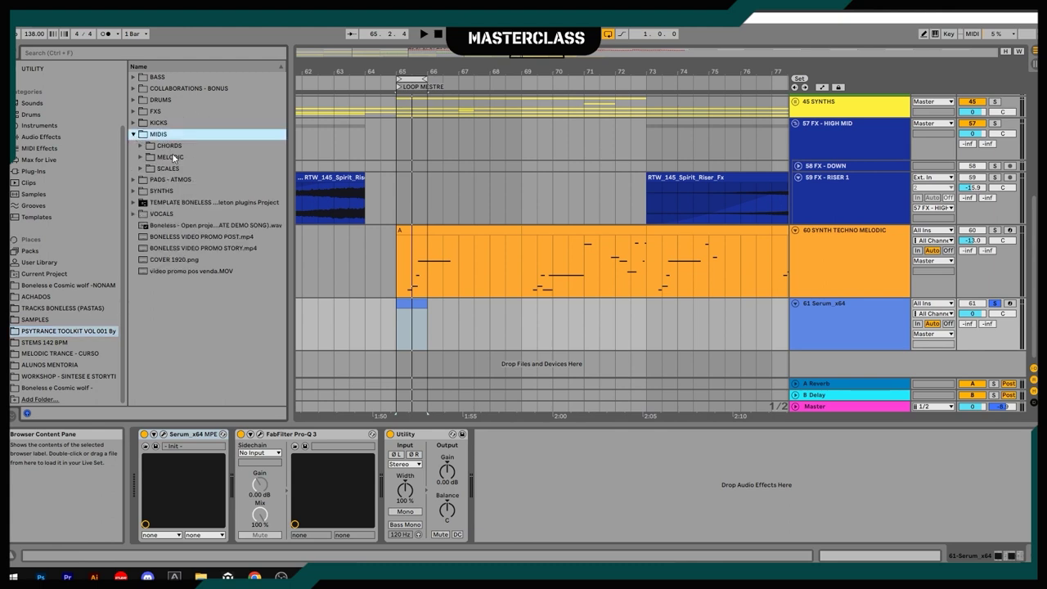
{"action": "key", "text": "Down"}
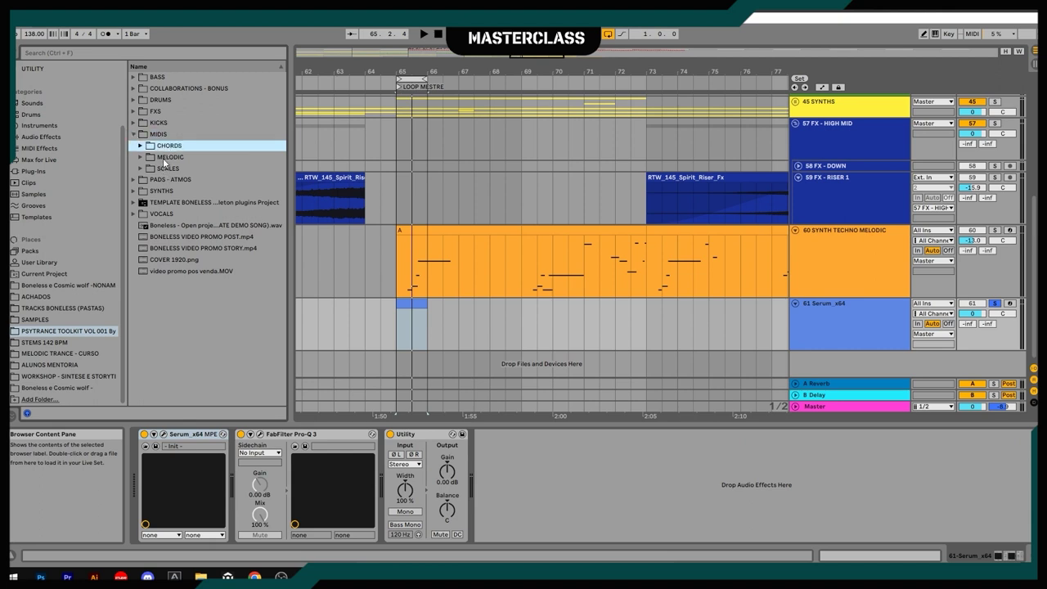
{"action": "left_click", "coordinate": [142, 146]}
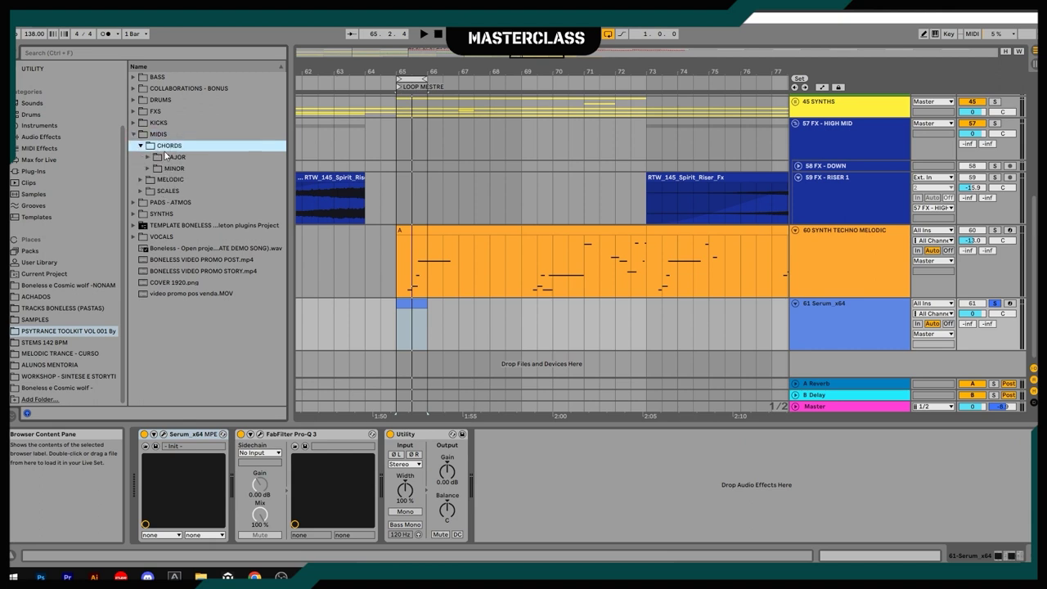
{"action": "left_click", "coordinate": [148, 169]}
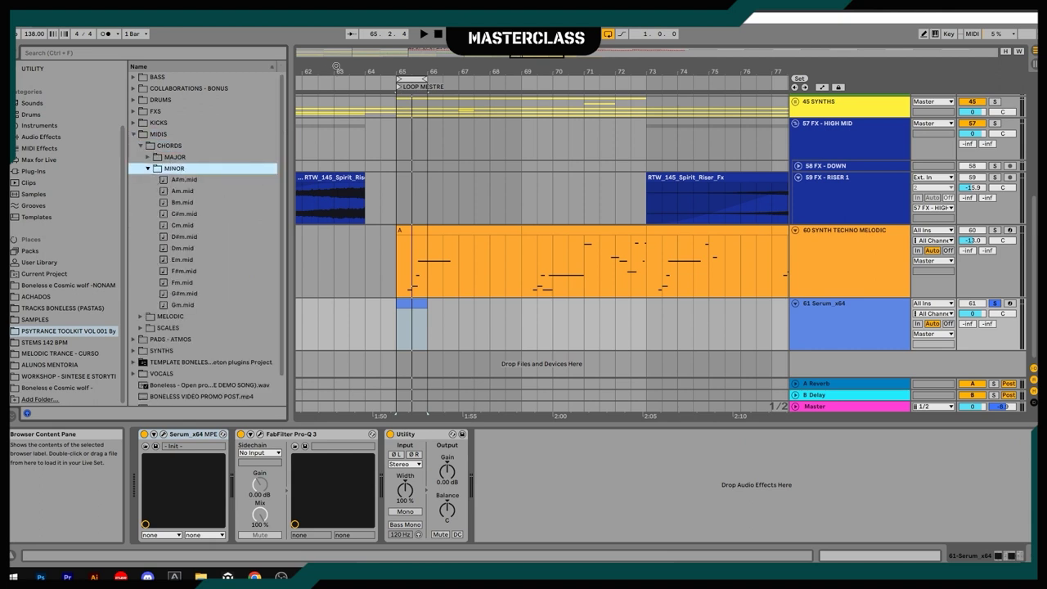
Place the Gm.mid chord on the Serum track at bar 65 over the empty clip and audition it
{"action": "left_click_drag", "start_coordinate": [410, 72], "coordinate": [401, 274]}
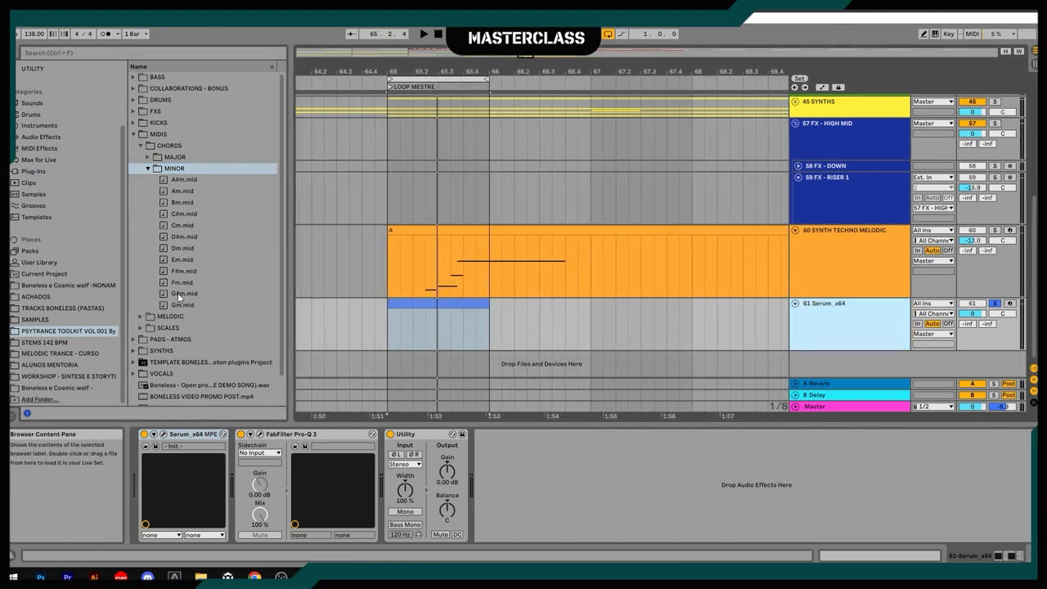
{"action": "left_click_drag", "start_coordinate": [178, 305], "coordinate": [440, 345]}
{"action": "key", "text": "space"}
{"action": "key", "text": "space"}
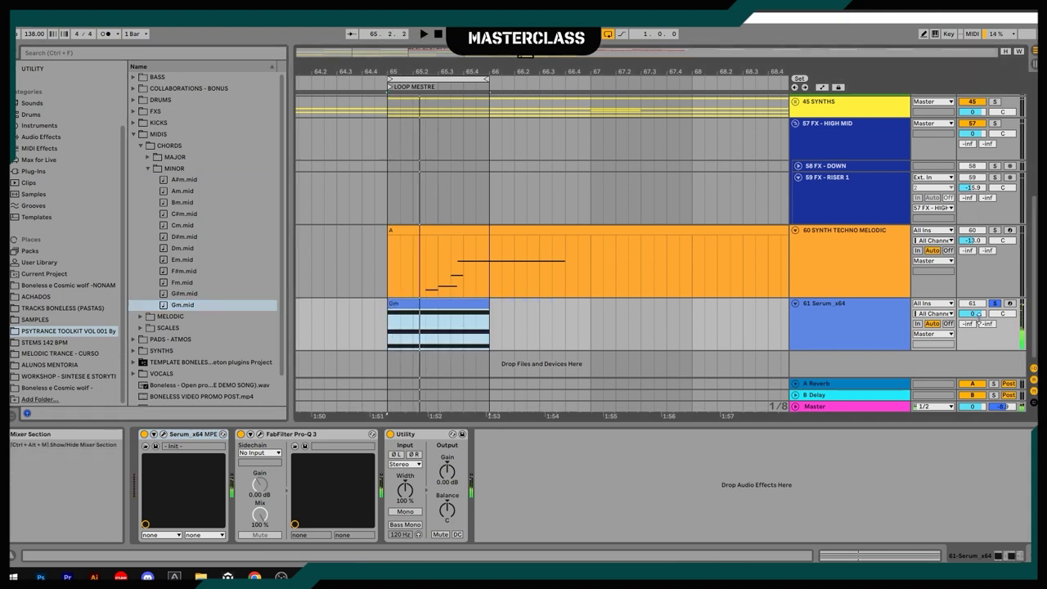
Lower the Serum track's volume to -18.0 dB and play the chord again
{"action": "left_click_drag", "start_coordinate": [973, 314], "coordinate": [973, 327]}
{"action": "key", "text": "space"}
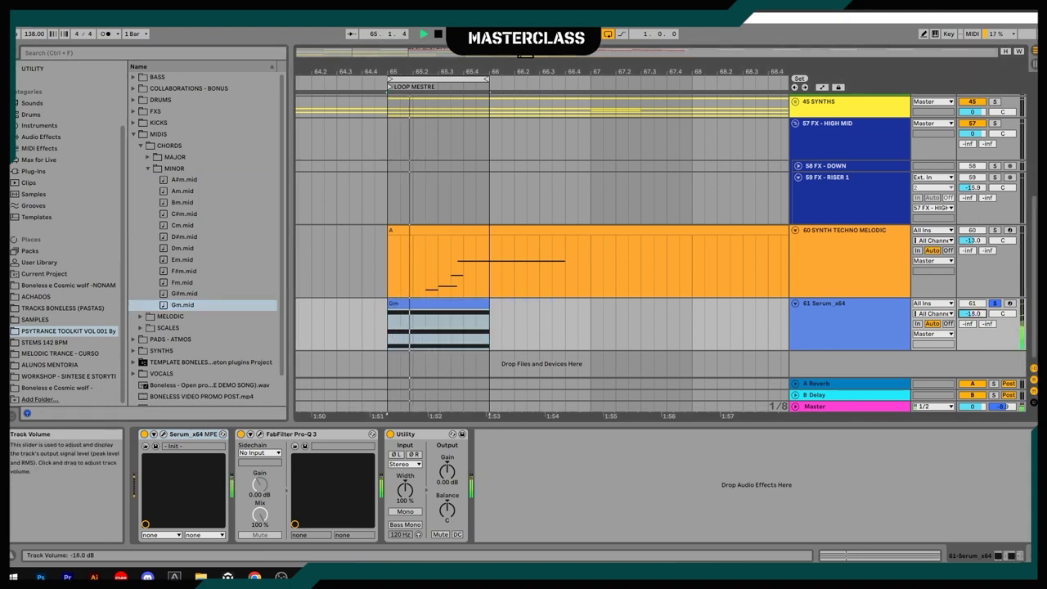
{"action": "key", "text": "space"}
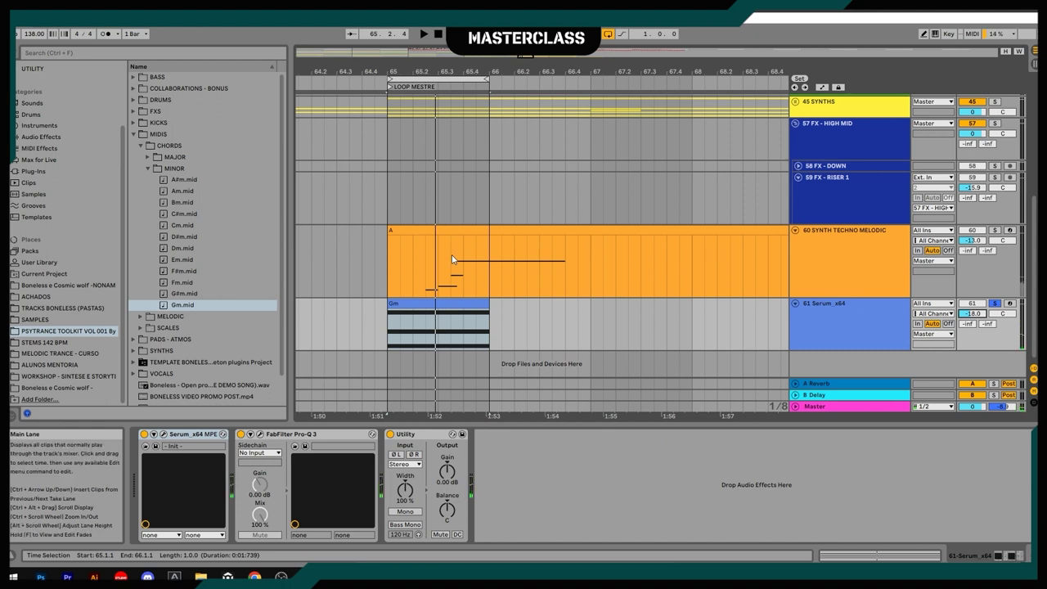
Stagger the Gm clip's notes on a fixed 1/16 grid, starting A#3 at 1.1.2 and D4 at 1.1.3, and play it
{"action": "double_click", "coordinate": [425, 315]}
{"action": "right_click", "coordinate": [510, 368]}
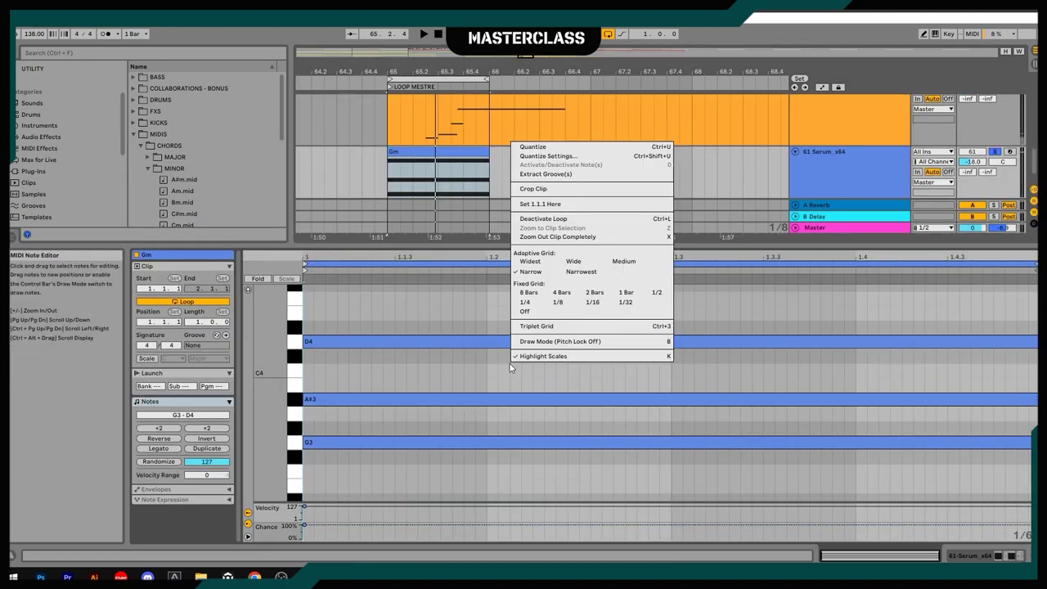
{"action": "left_click", "coordinate": [594, 303]}
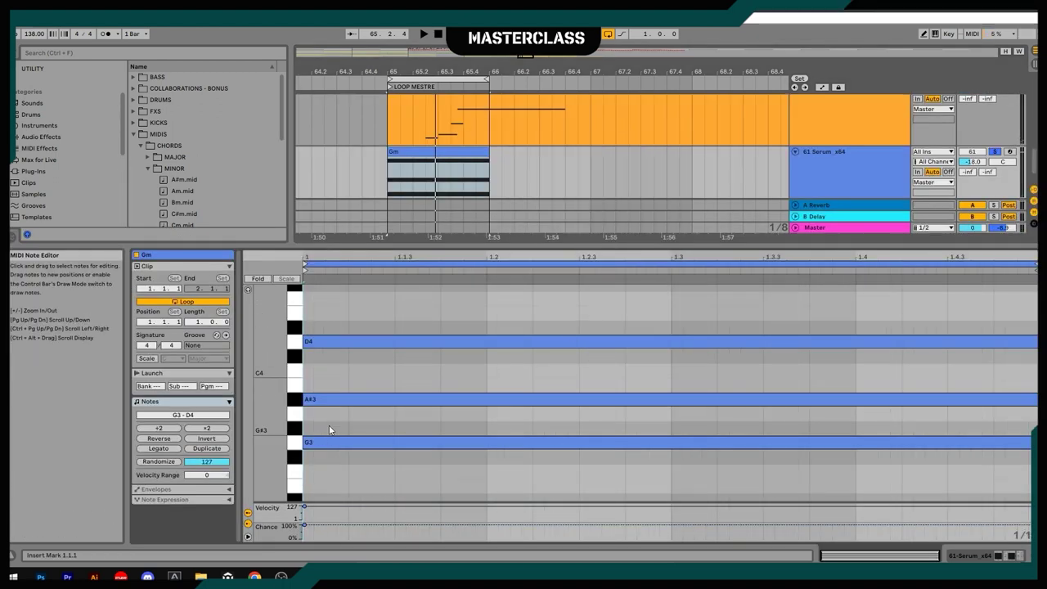
{"action": "left_click_drag", "start_coordinate": [305, 399], "coordinate": [349, 399]}
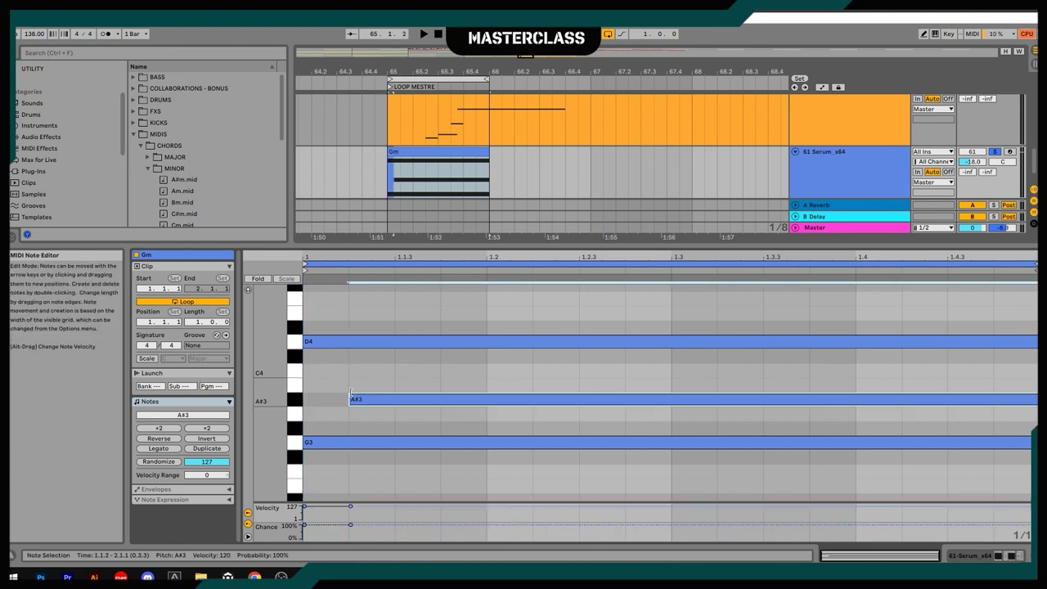
{"action": "left_click", "coordinate": [313, 344]}
{"action": "left_click_drag", "start_coordinate": [314, 343], "coordinate": [400, 342]}
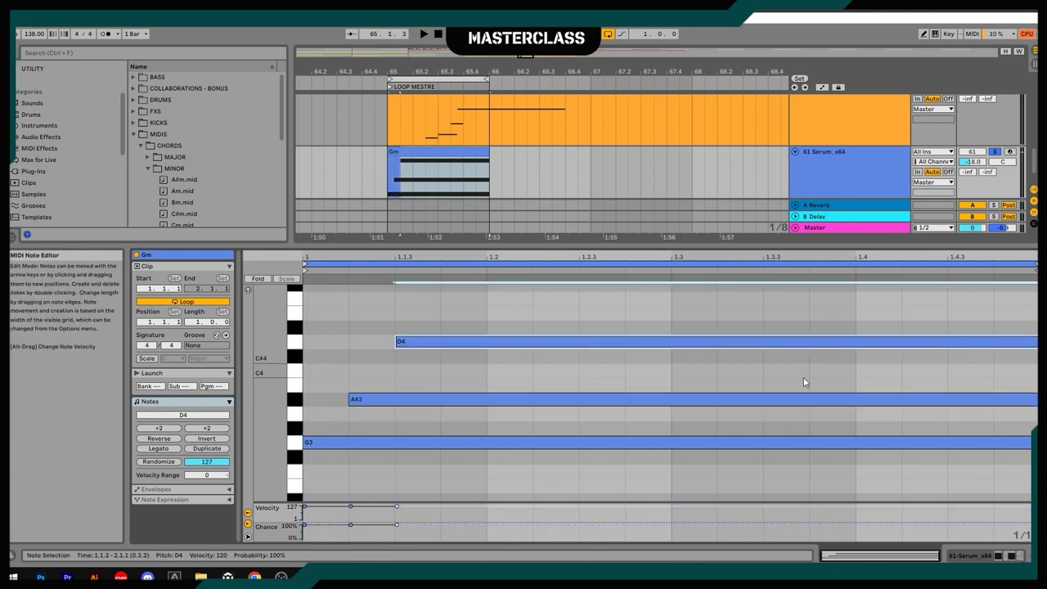
{"action": "key", "text": "space"}
{"action": "key", "text": "space"}
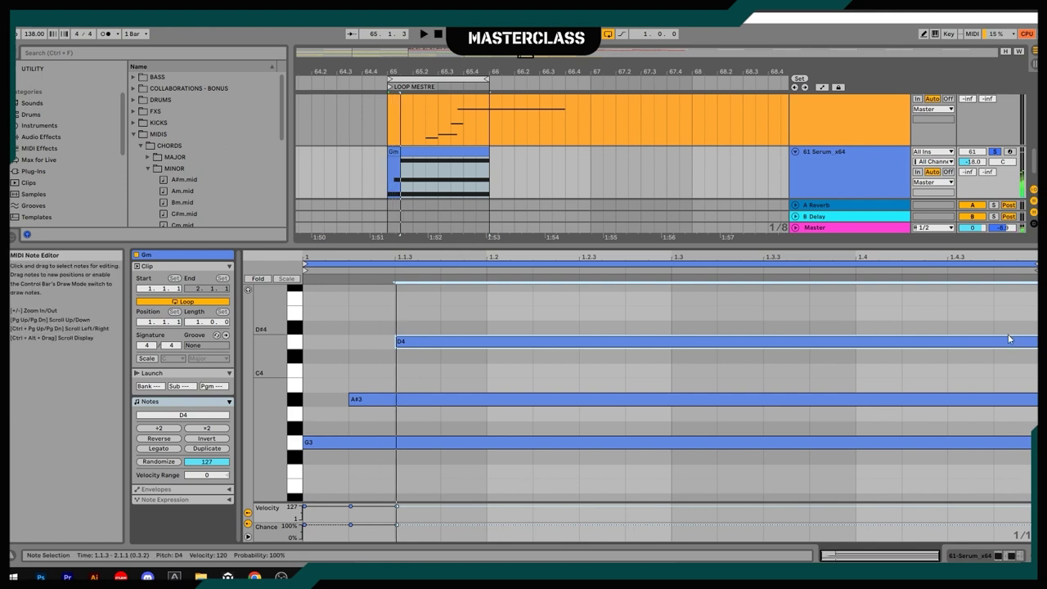
Shorten the D4, A#3 and G3 notes of the Gm clip to one 1/16 step each
{"action": "left_click_drag", "start_coordinate": [1034, 341], "coordinate": [439, 341]}
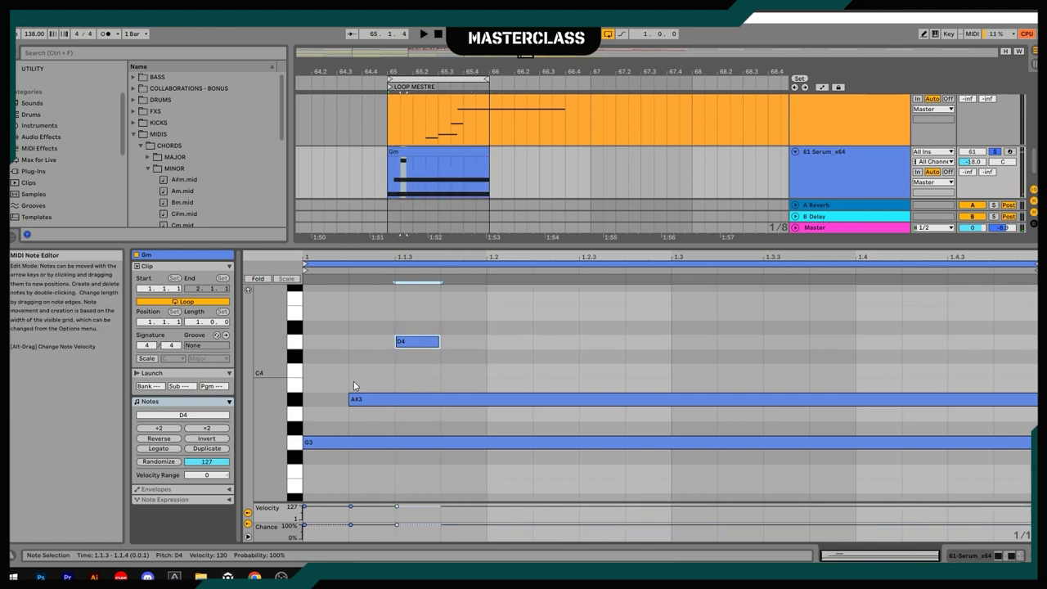
{"action": "left_click_drag", "start_coordinate": [1024, 399], "coordinate": [393, 399]}
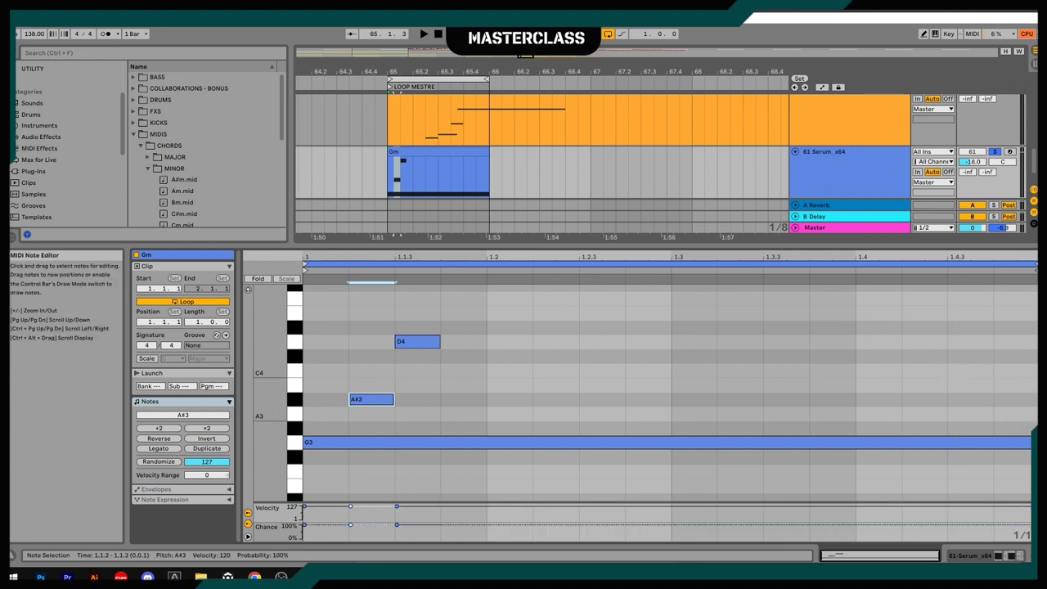
{"action": "left_click_drag", "start_coordinate": [1034, 442], "coordinate": [362, 418]}
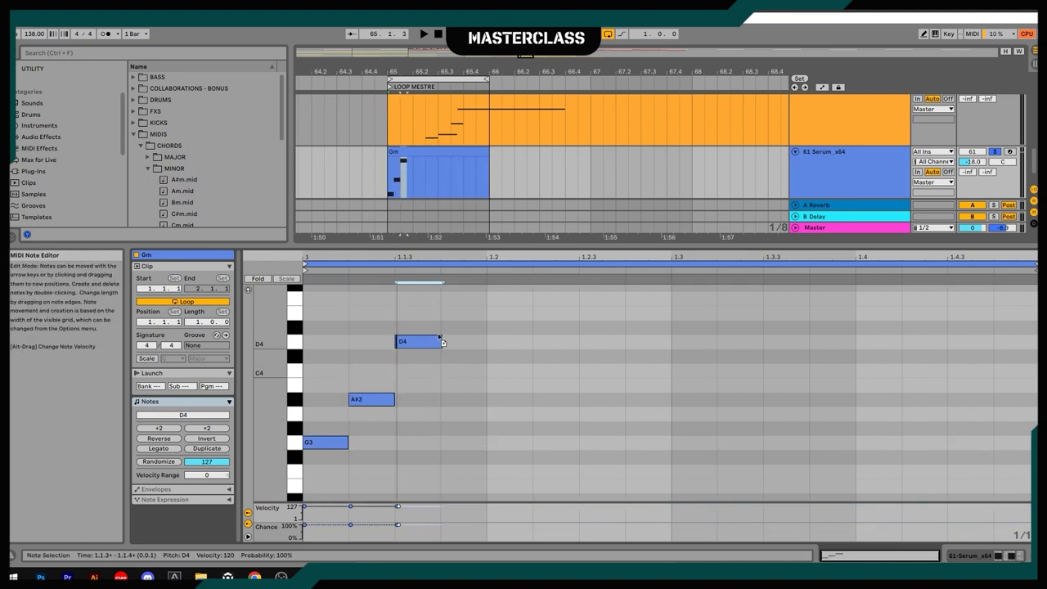
Add a fourth 1/16 note at 1.1.4, set it to F3 and play the pattern
{"action": "double_click", "coordinate": [481, 314]}
{"action": "left_click_drag", "start_coordinate": [481, 314], "coordinate": [472, 445]}
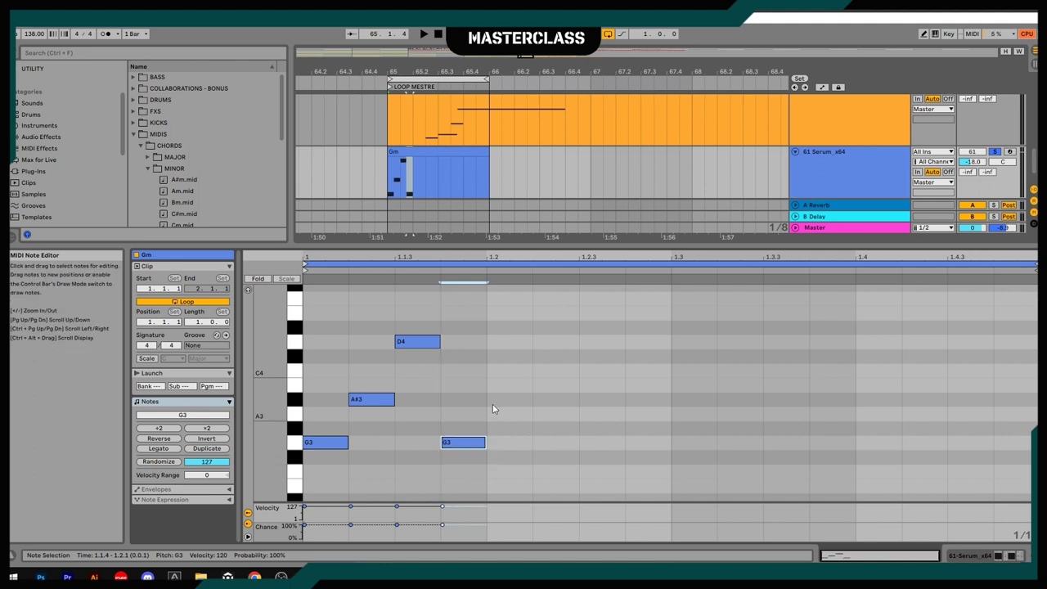
{"action": "key", "text": "Down"}
{"action": "key", "text": "Down"}
{"action": "key", "text": "space"}
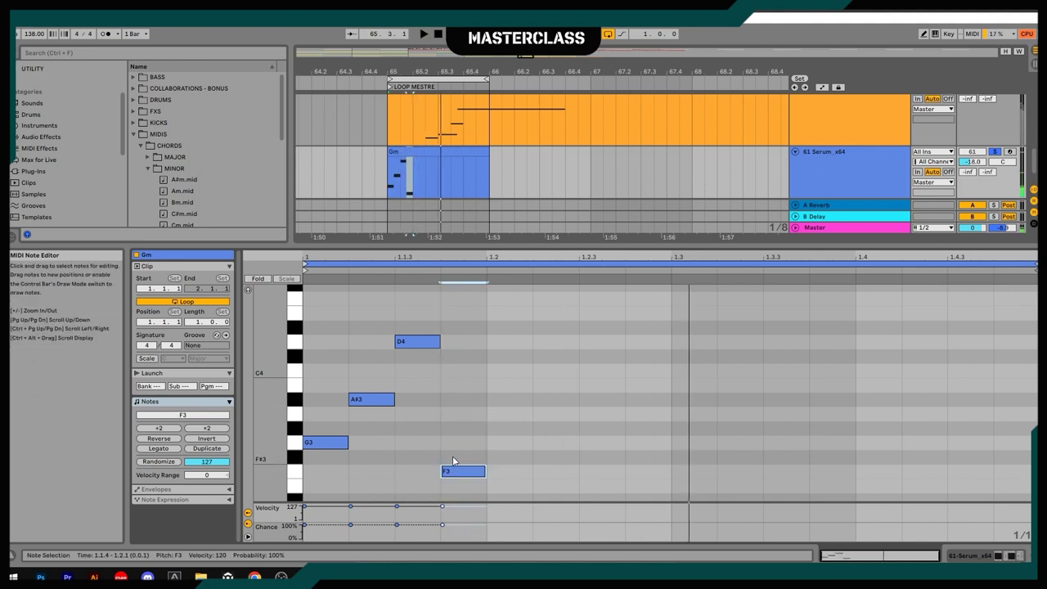
Try the fourth note at A3, A#3 and G#3 during playback, then settle it on G3
{"action": "key", "text": "Up"}
{"action": "key", "text": "Up"}
{"action": "key", "text": "Up"}
{"action": "key", "text": "Up"}
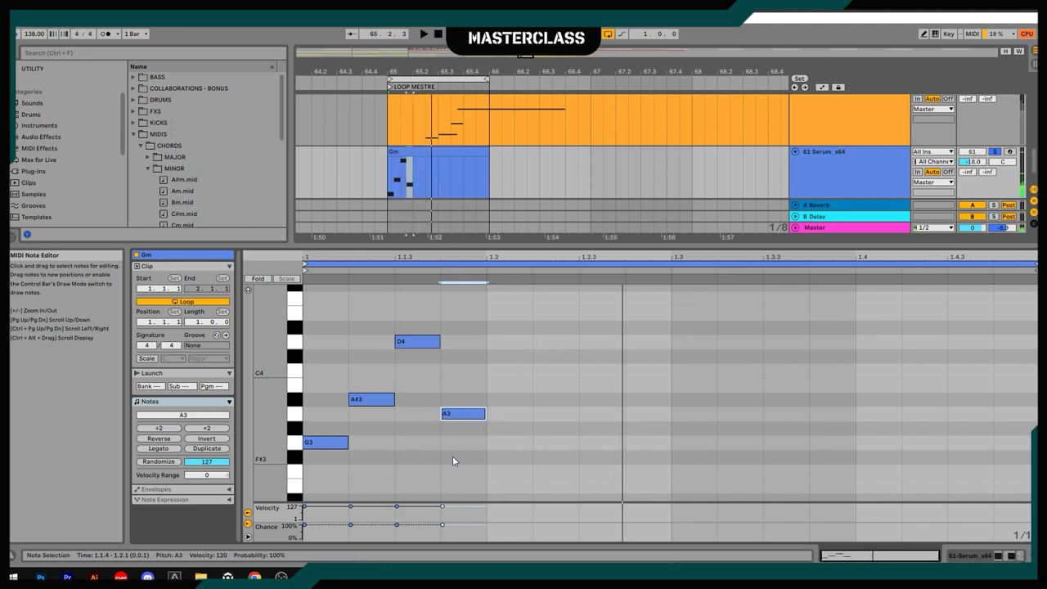
{"action": "key", "text": "Up"}
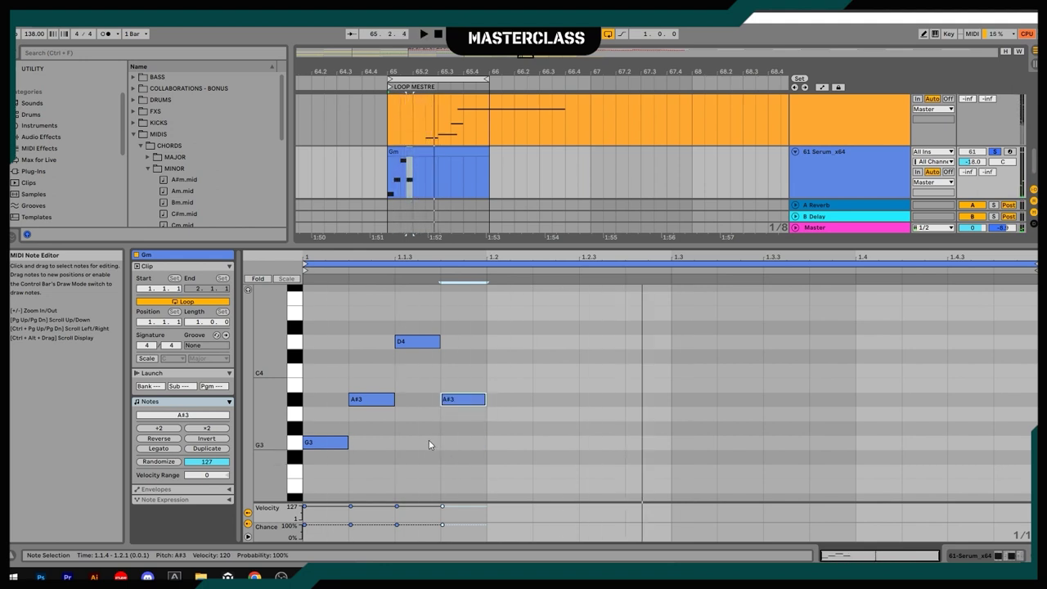
{"action": "key", "text": "Down"}
{"action": "key", "text": "Down"}
{"action": "key", "text": "Up"}
{"action": "key", "text": "Down"}
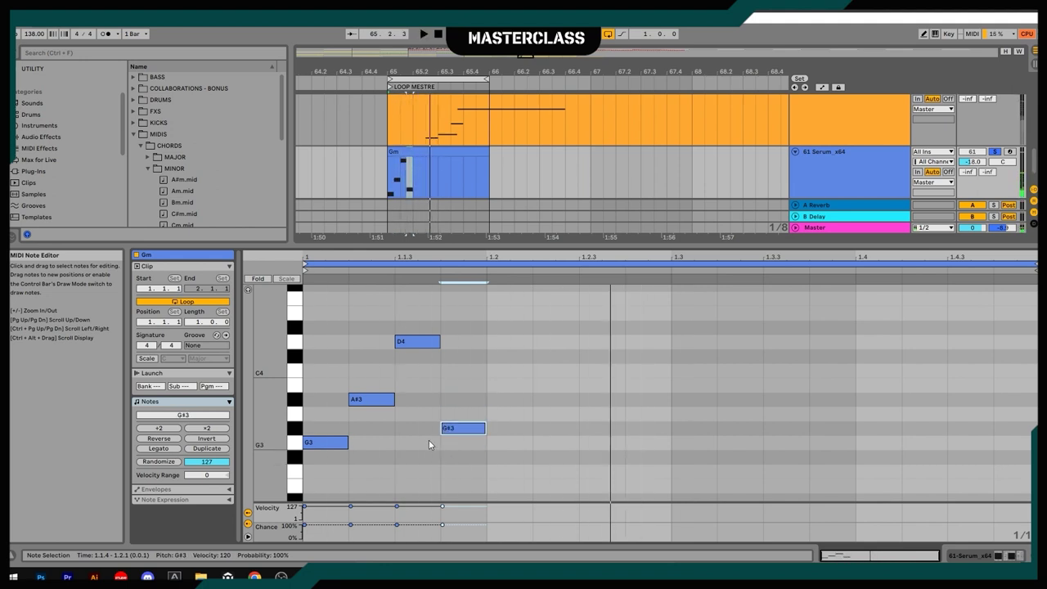
{"action": "key", "text": "Down"}
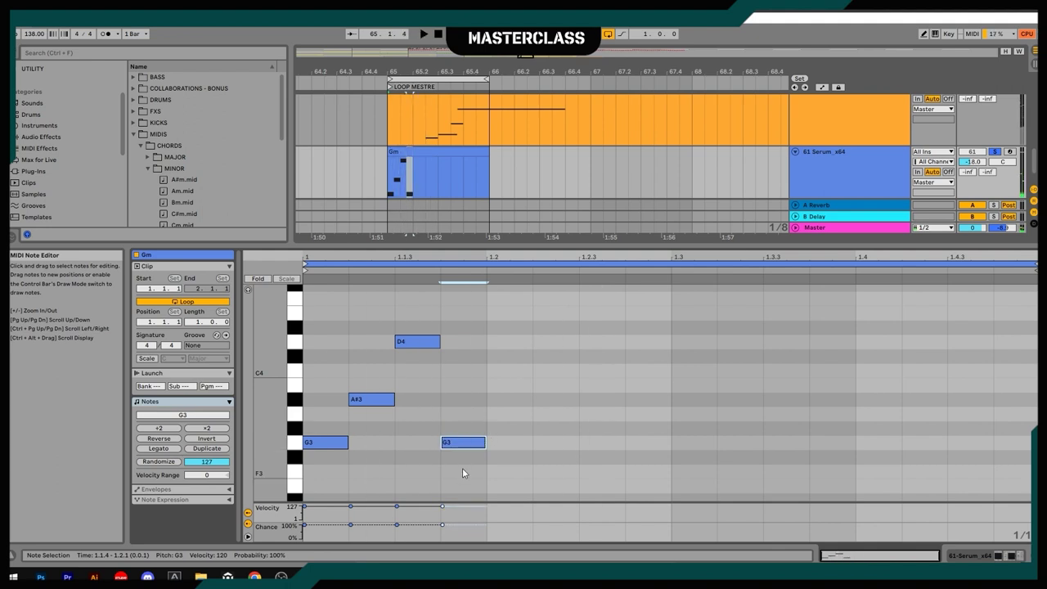
Rework the outer notes so the pattern starts with G4 at 1.1.1 and has only G3 at 1.1.4
{"action": "key", "text": "shift+Up"}
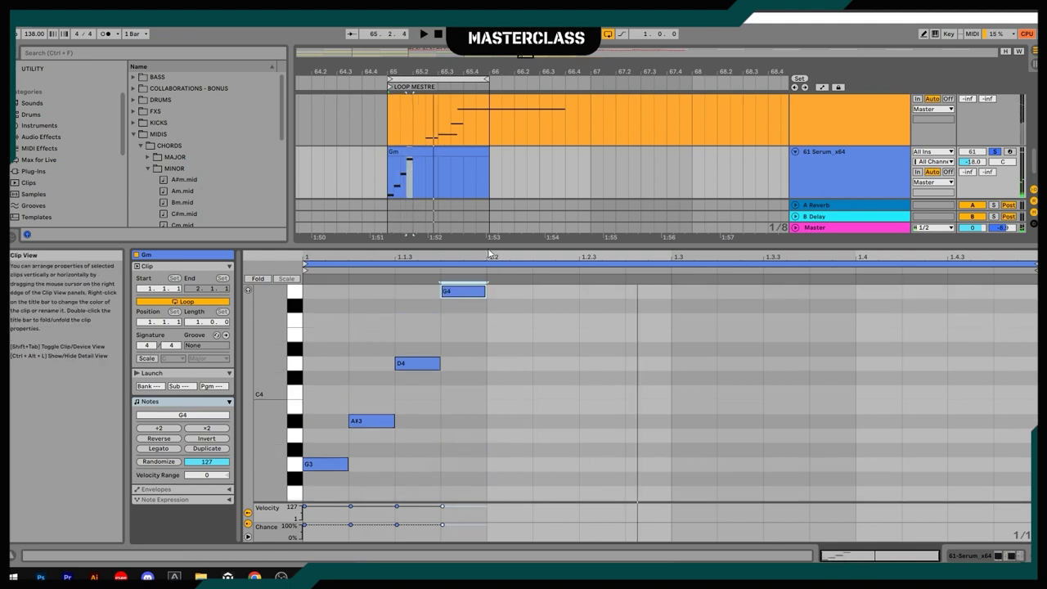
{"action": "left_click_drag", "start_coordinate": [442, 288], "coordinate": [297, 292]}
{"action": "left_click_drag", "start_coordinate": [315, 463], "coordinate": [452, 463]}
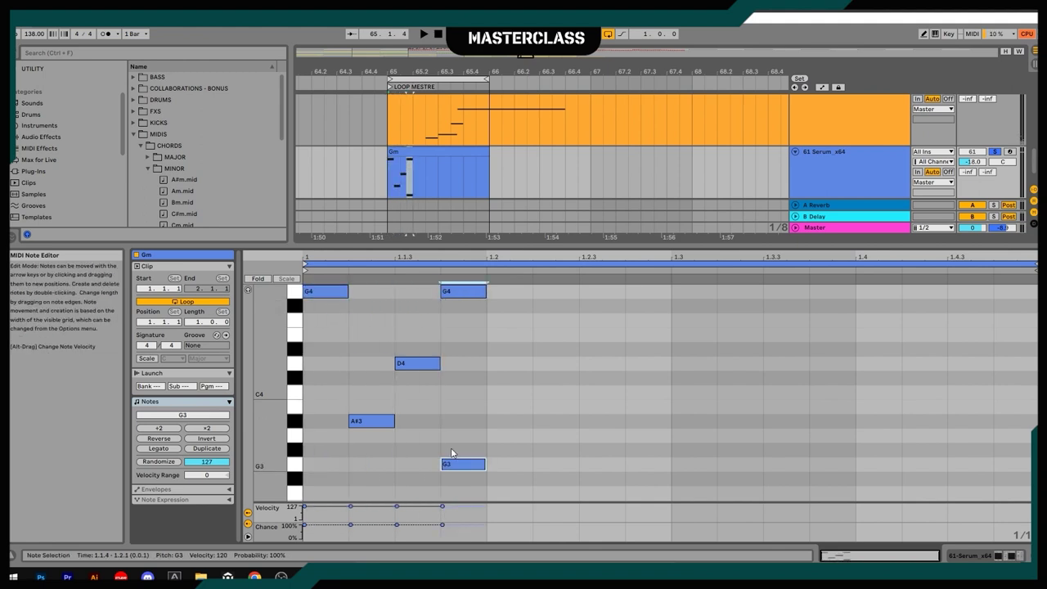
{"action": "double_click", "coordinate": [480, 294]}
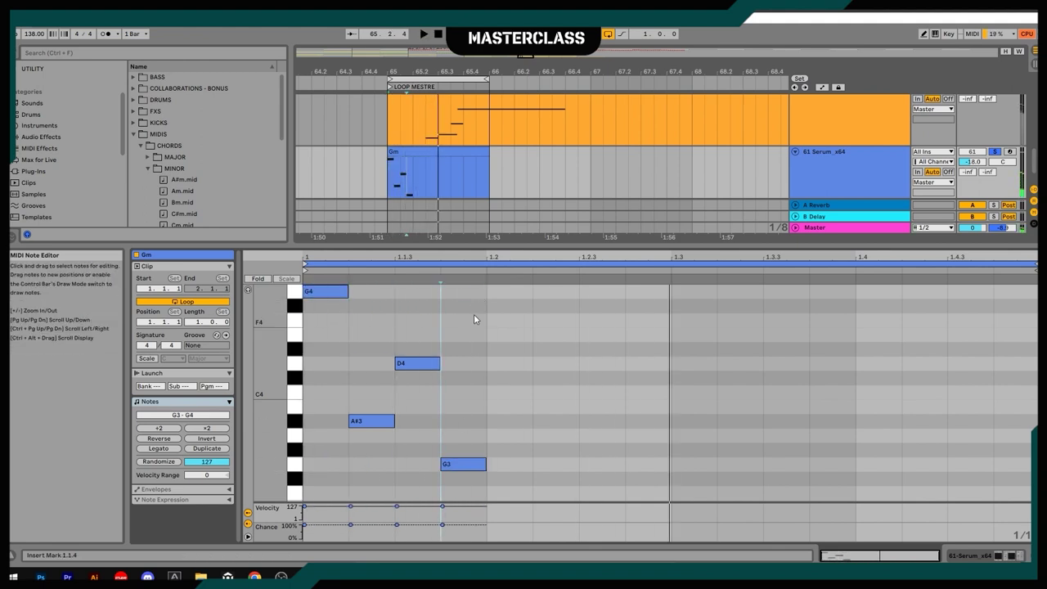
Duplicate the four-note group three times to fill the one-bar Gm clip and listen to the loop
{"action": "left_click_drag", "start_coordinate": [477, 288], "coordinate": [324, 480]}
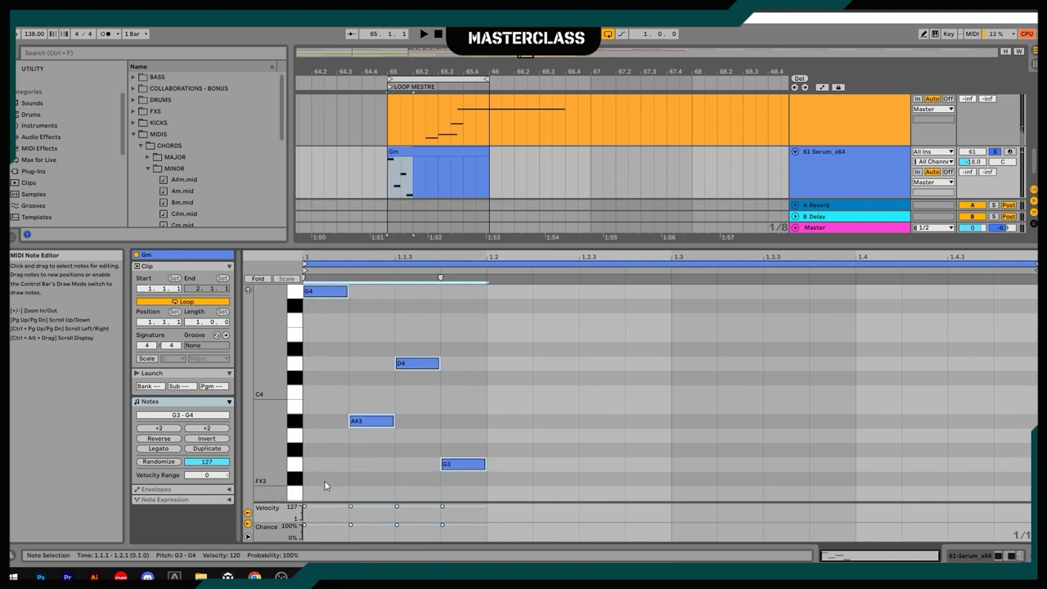
{"action": "key", "text": "ctrl+d"}
{"action": "key", "text": "ctrl+d"}
{"action": "key", "text": "ctrl+d"}
{"action": "key", "text": "space"}
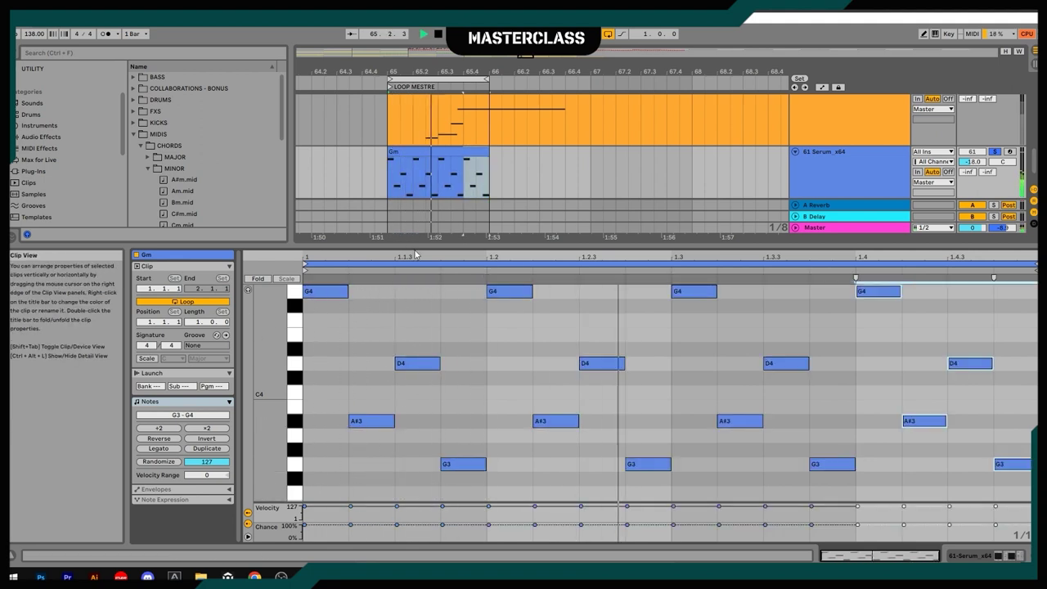
{"action": "left_click", "coordinate": [469, 190]}
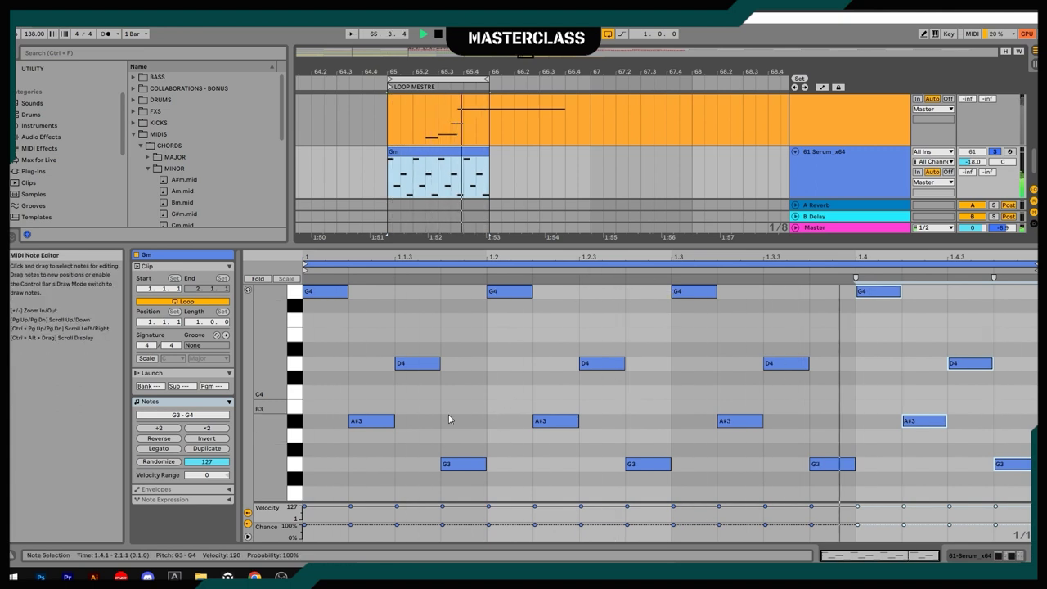
{"action": "key", "text": "space"}
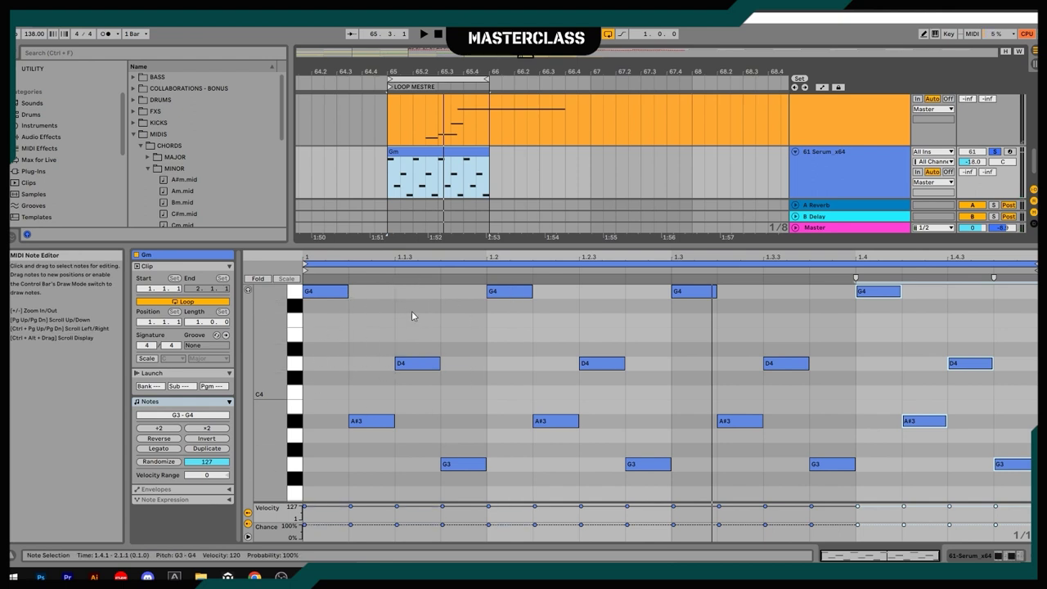
Set an 18 dB/oct low cut at about 62 Hz in the Serum track's FabFilter Pro-Q 3 while the loop plays
{"action": "double_click", "coordinate": [810, 175]}
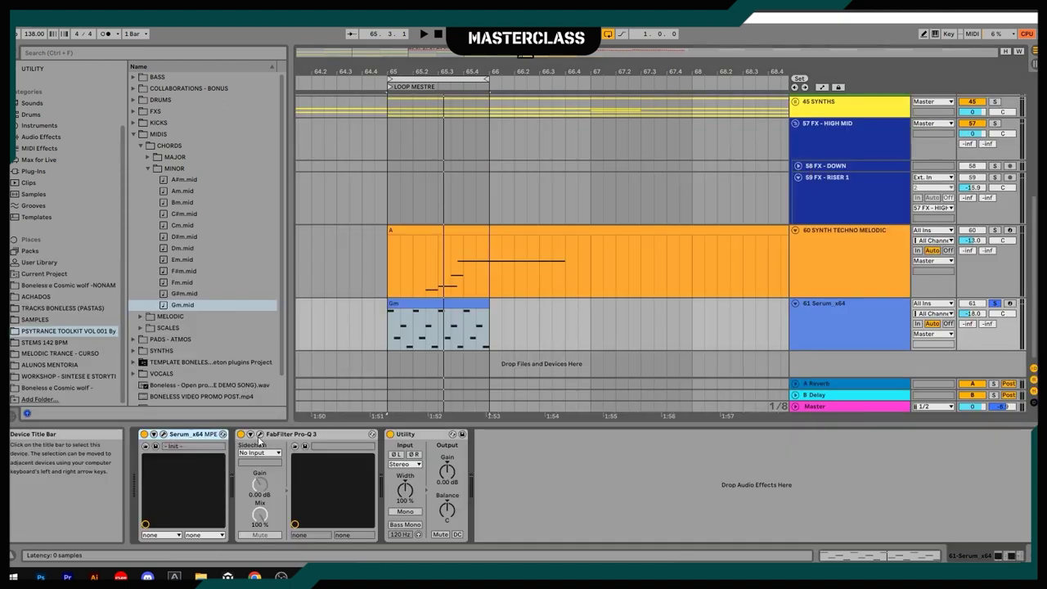
{"action": "left_click_drag", "start_coordinate": [204, 318], "coordinate": [293, 320]}
{"action": "key", "text": "space"}
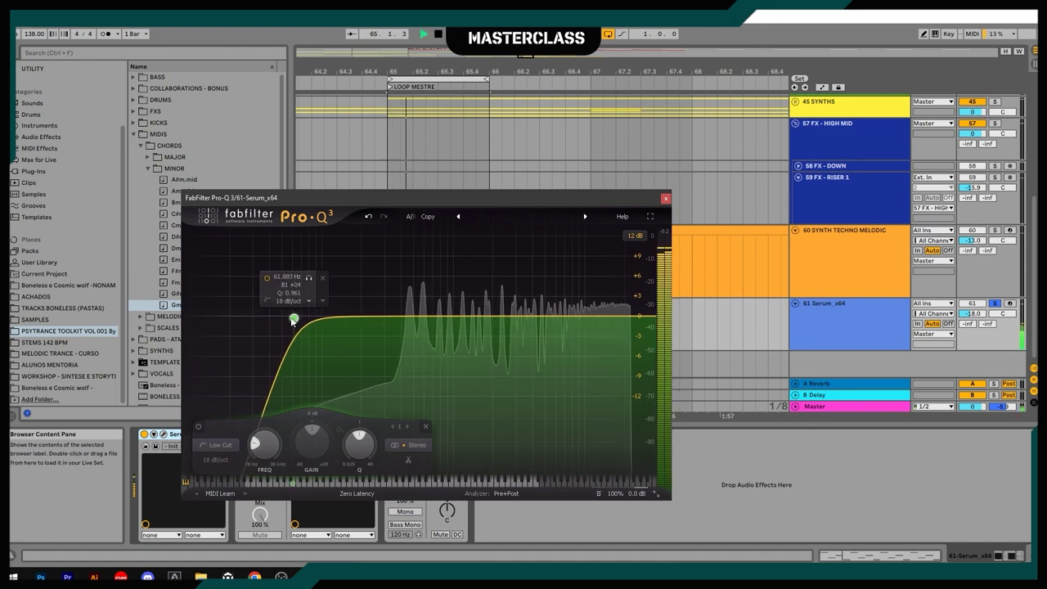
{"action": "left_click", "coordinate": [665, 199]}
Stop playback, open Serum, set oscillator A's unison to 5 voices and adjust its detune
{"action": "left_click", "coordinate": [163, 434]}
{"action": "key", "text": "space"}
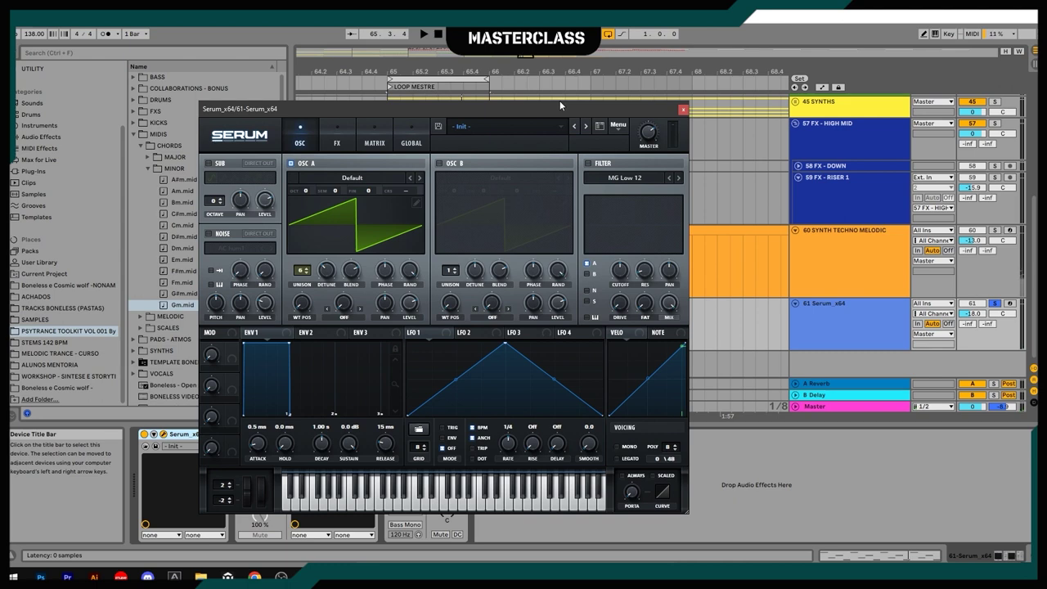
{"action": "left_click_drag", "start_coordinate": [560, 103], "coordinate": [606, 151]}
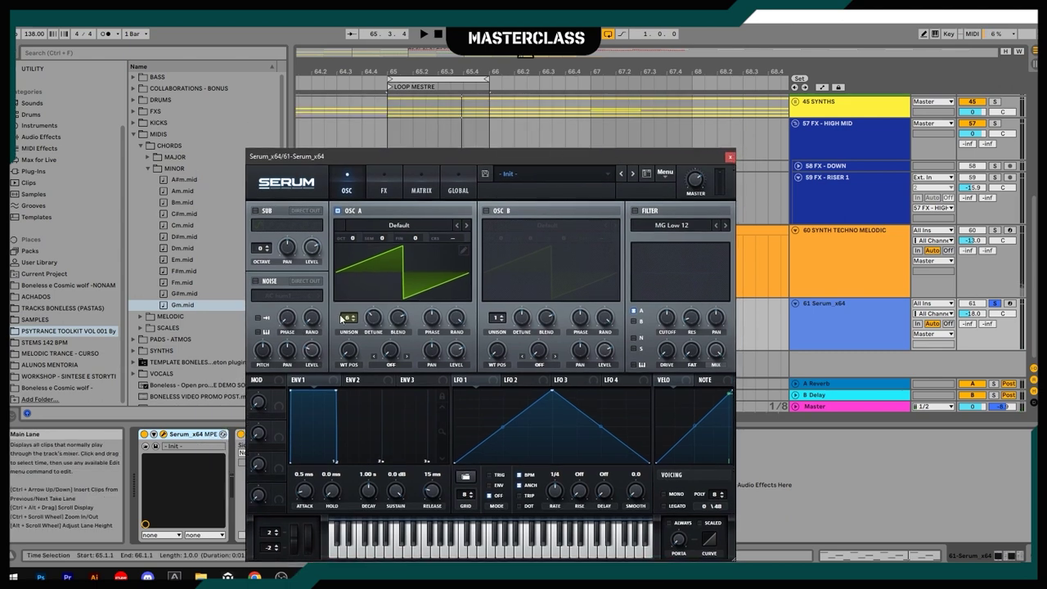
{"action": "mouse_move", "coordinate": [357, 319]}
{"action": "left_mouse_down"}
{"action": "mouse_move", "coordinate": [361, 331]}
{"action": "mouse_move", "coordinate": [369, 325]}
{"action": "left_mouse_up"}
{"action": "left_click", "coordinate": [354, 324]}
{"action": "left_click_drag", "start_coordinate": [582, 149], "coordinate": [571, 131]}
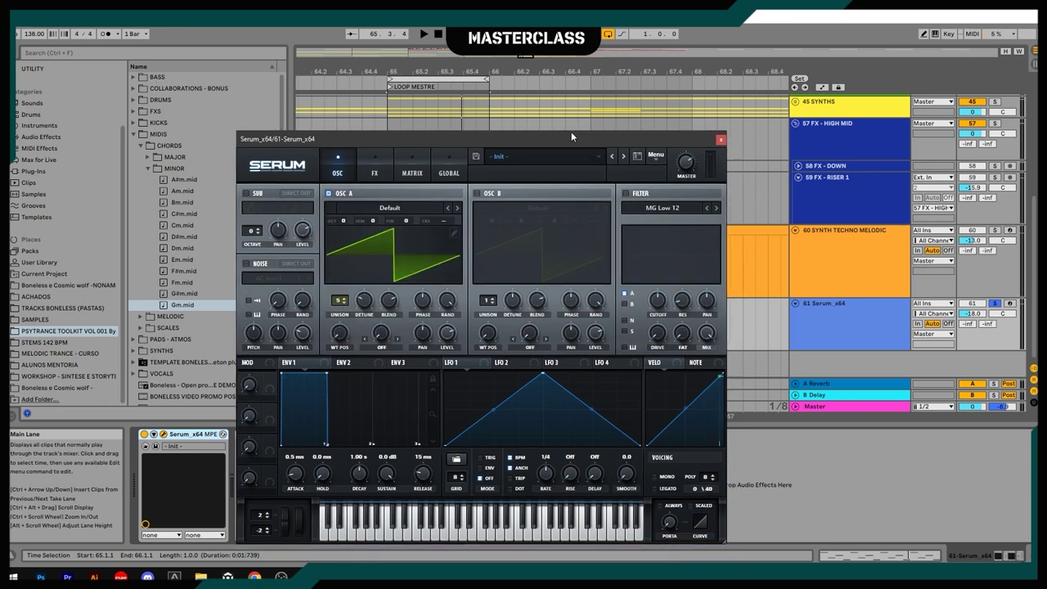
{"action": "left_click_drag", "start_coordinate": [363, 305], "coordinate": [363, 304]}
Enable Serum's filter as MG Low 24 and adjust its drive and cutoff
{"action": "left_click", "coordinate": [626, 193]}
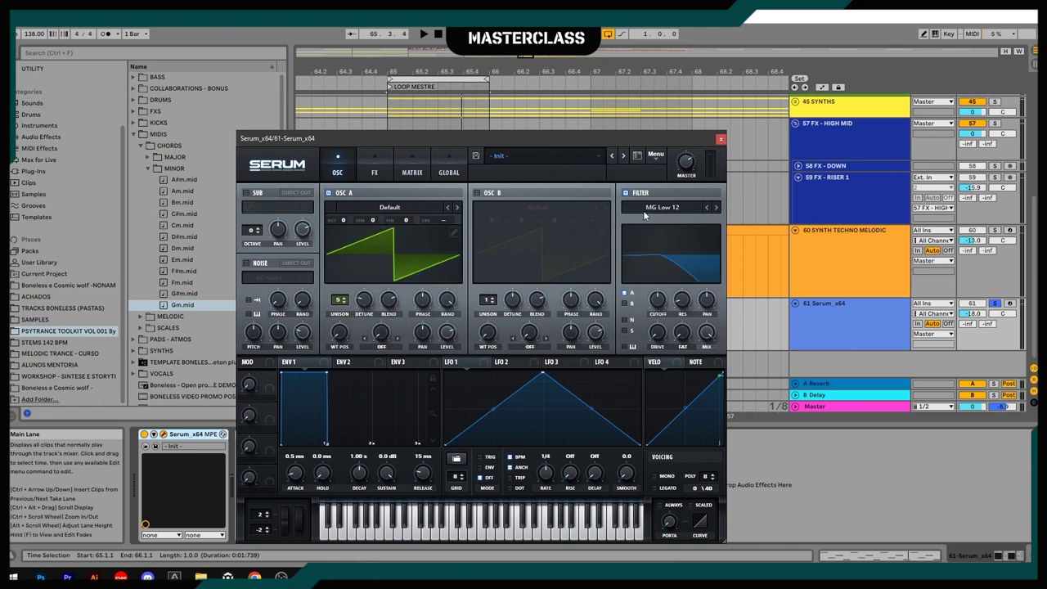
{"action": "left_click", "coordinate": [678, 207]}
{"action": "mouse_move", "coordinate": [653, 220]}
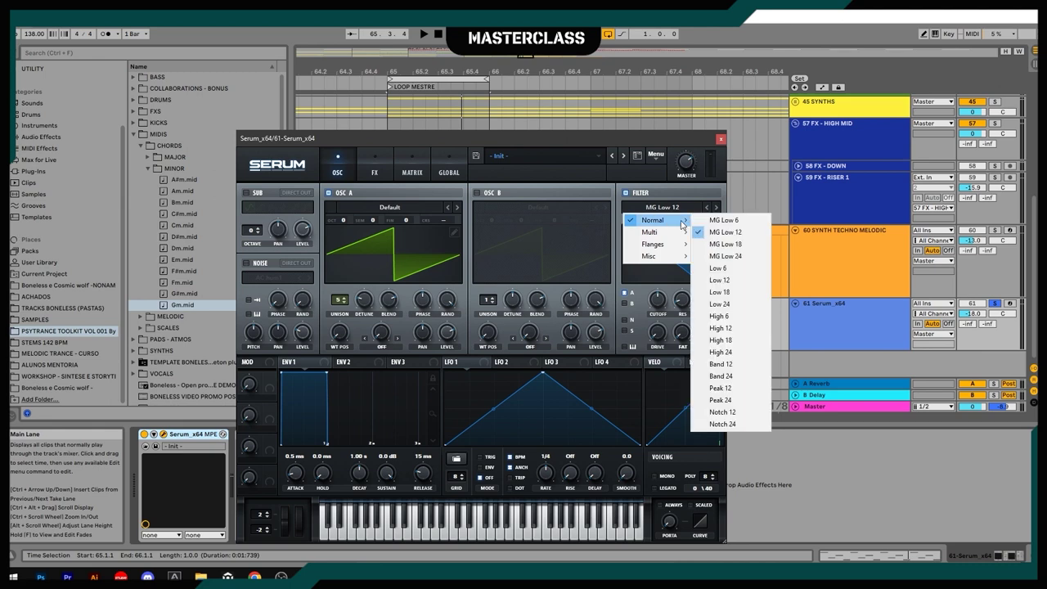
{"action": "left_click", "coordinate": [715, 256]}
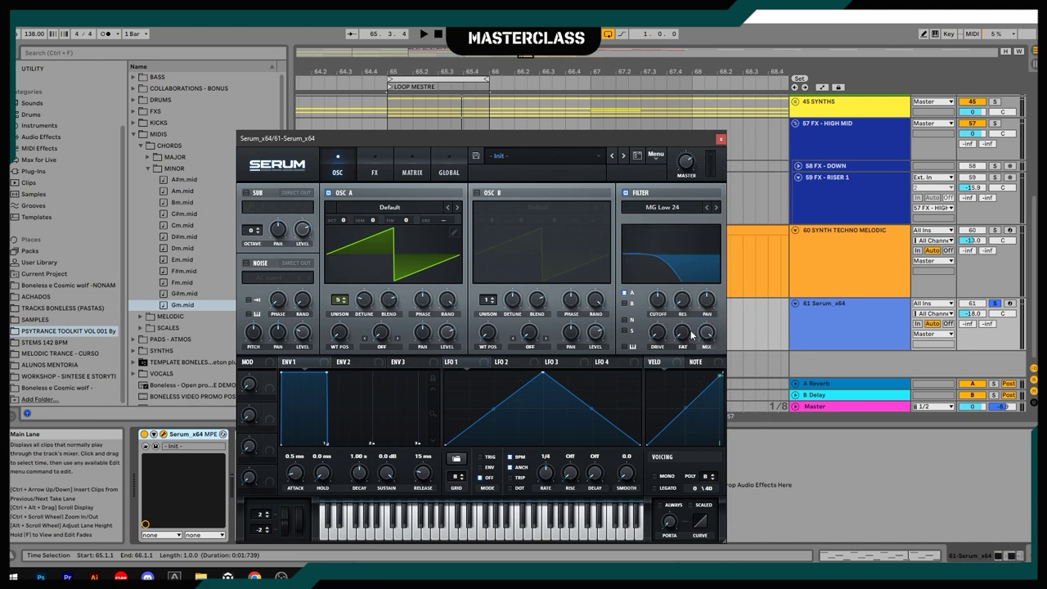
{"action": "left_click_drag", "start_coordinate": [658, 332], "coordinate": [656, 328]}
{"action": "mouse_move", "coordinate": [654, 298]}
{"action": "left_mouse_down"}
{"action": "mouse_move", "coordinate": [666, 265]}
{"action": "mouse_move", "coordinate": [665, 285]}
{"action": "left_mouse_up"}
{"action": "key", "text": "space"}
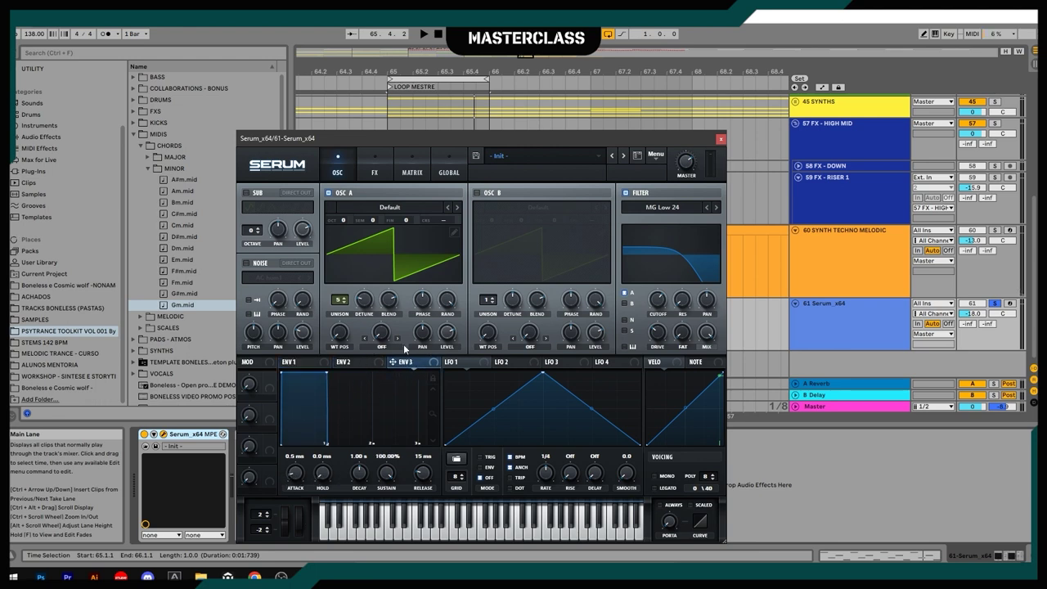
Assign ENV 2 to the filter cutoff and shape it with a 910 ms decay and 32.35% sustain
{"action": "left_click", "coordinate": [364, 365]}
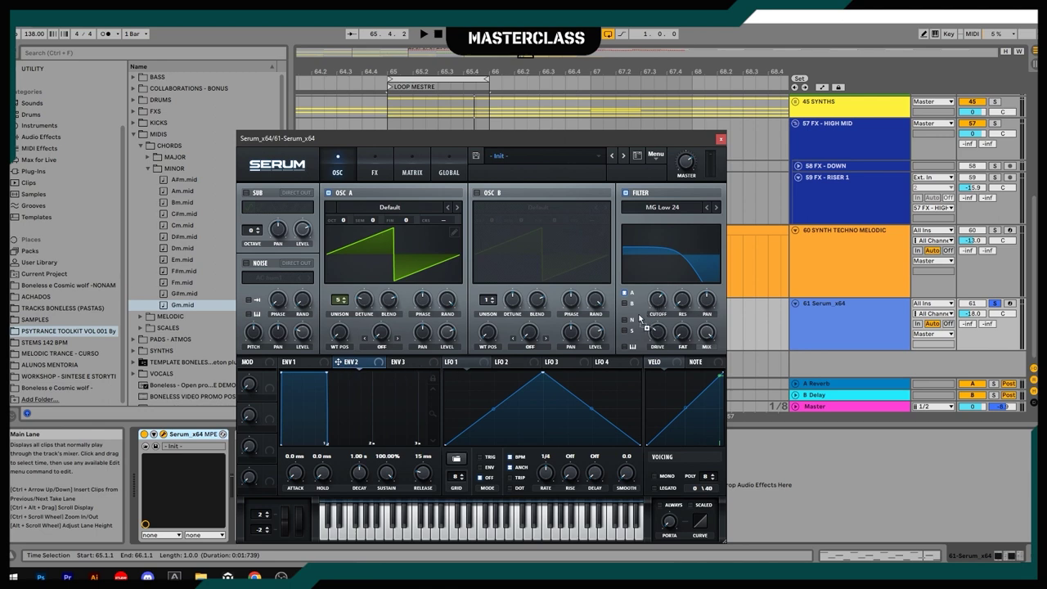
{"action": "left_click_drag", "start_coordinate": [647, 308], "coordinate": [644, 456]}
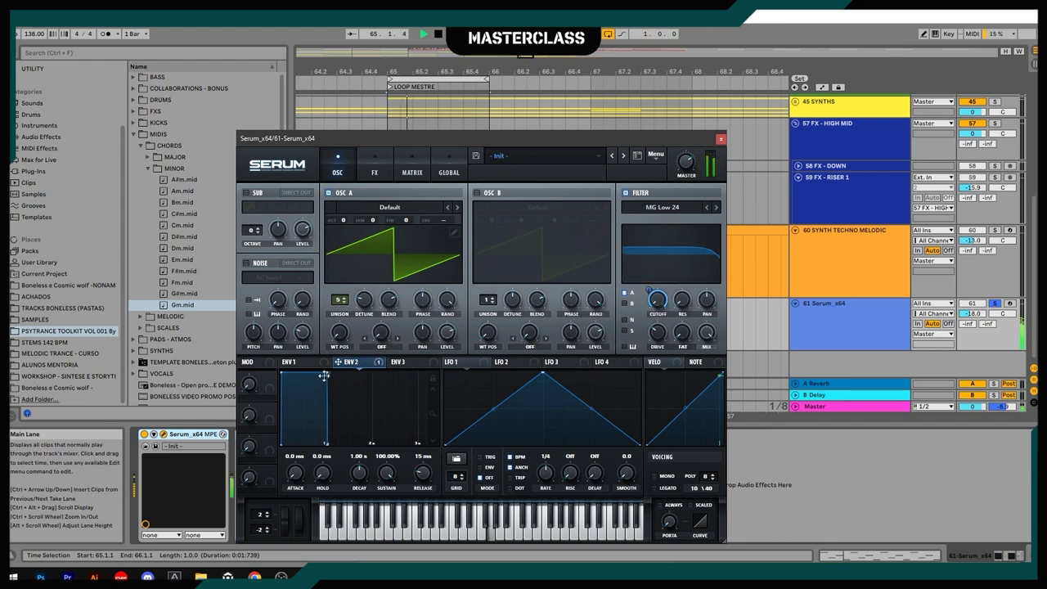
{"action": "left_click_drag", "start_coordinate": [328, 373], "coordinate": [322, 423]}
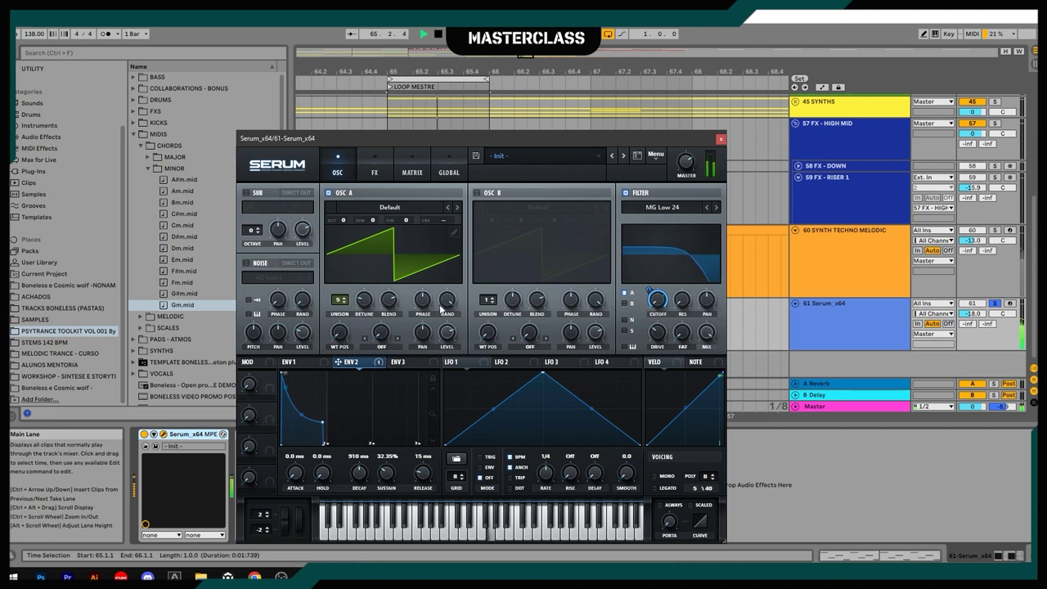
Turn on the BrightWhite noise source and briefly try oscillator B on and off during playback
{"action": "key", "text": "space"}
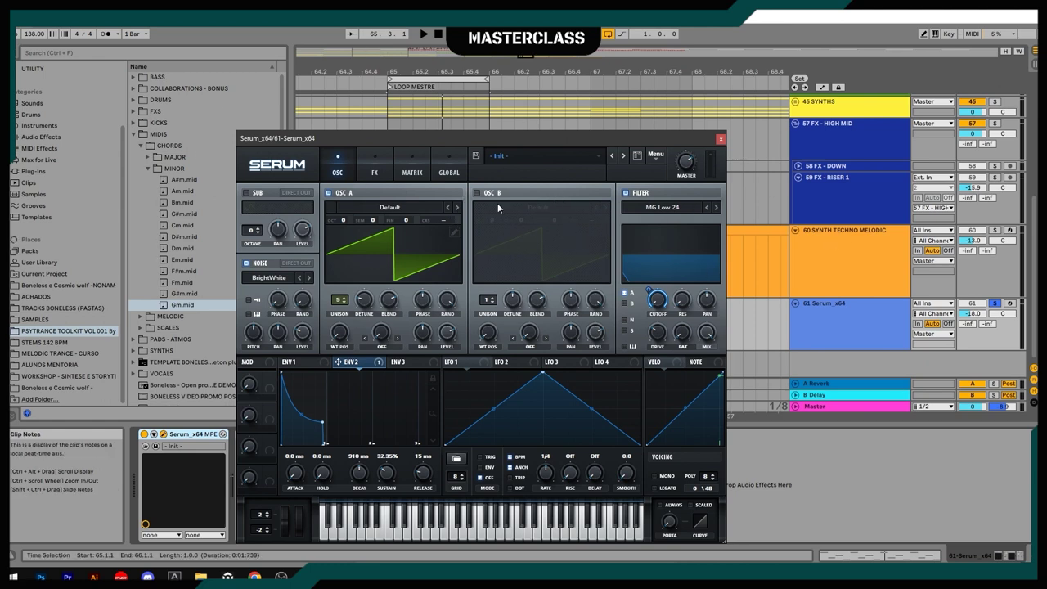
{"action": "key", "text": "space"}
{"action": "left_click", "coordinate": [478, 192]}
{"action": "left_click", "coordinate": [477, 192]}
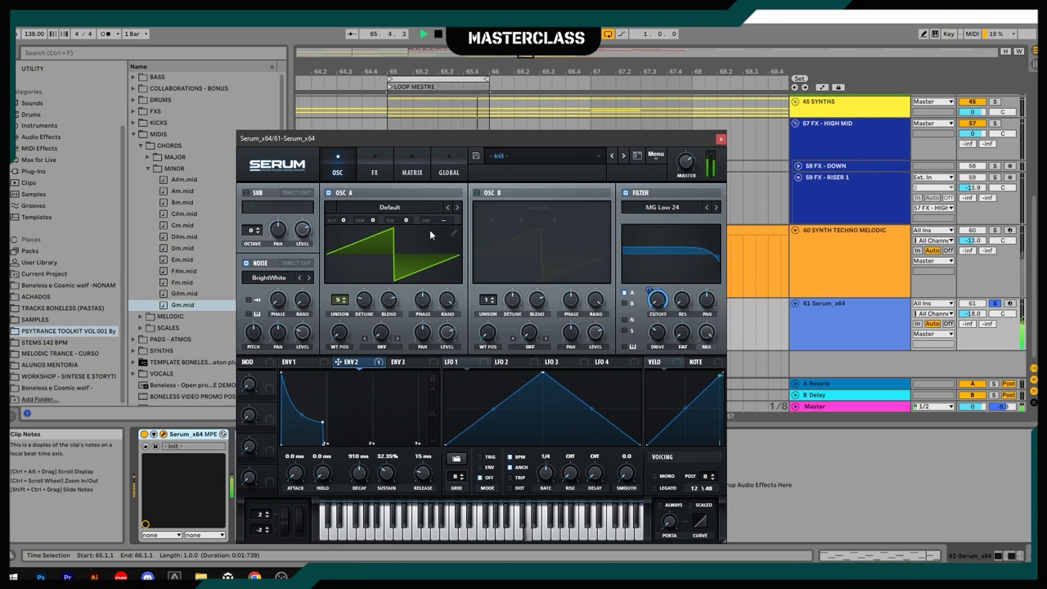
Route oscillator B, noise and sub through the filter too, and sweep its cutoff while the loop plays
{"action": "key", "text": "space"}
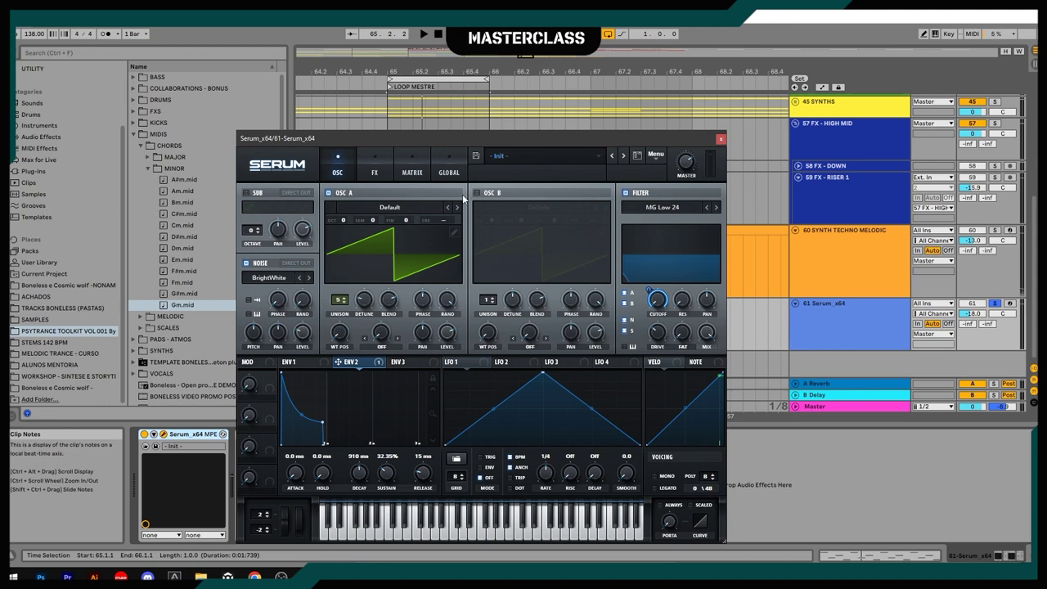
{"action": "key", "text": "space"}
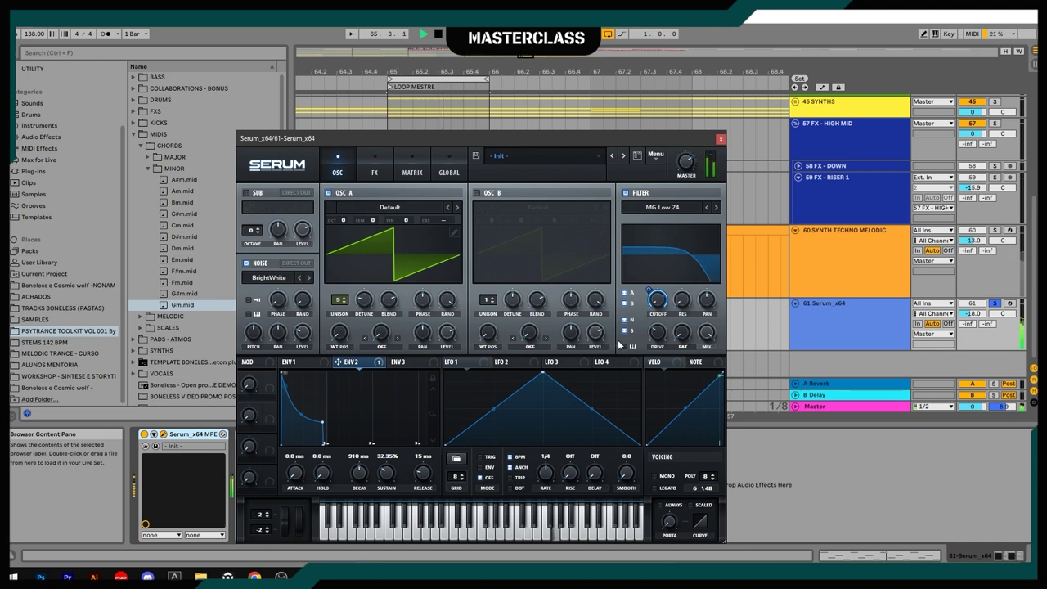
{"action": "mouse_move", "coordinate": [658, 292]}
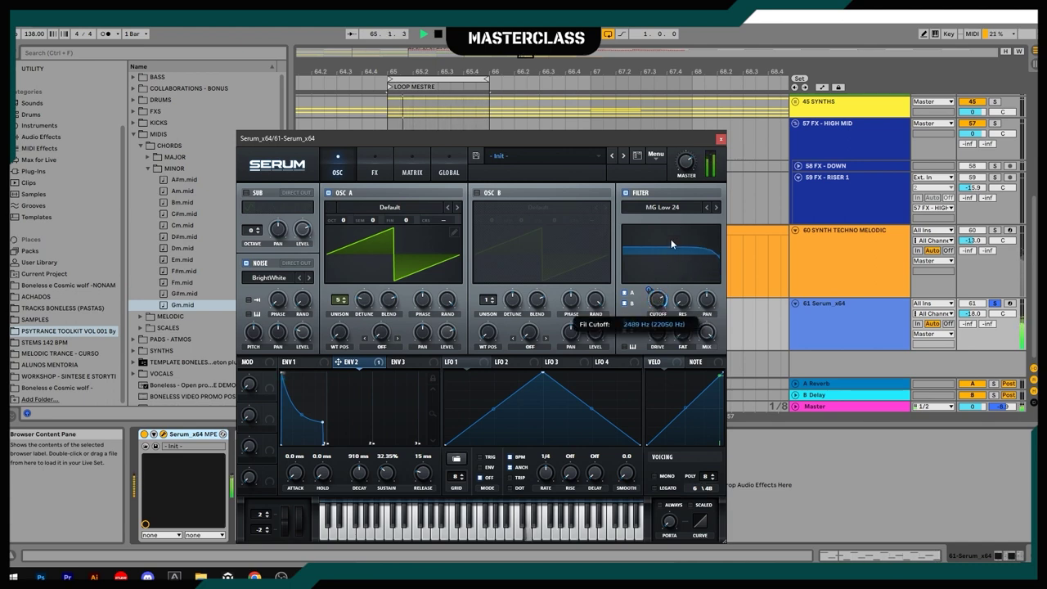
{"action": "mouse_move", "coordinate": [683, 177]}
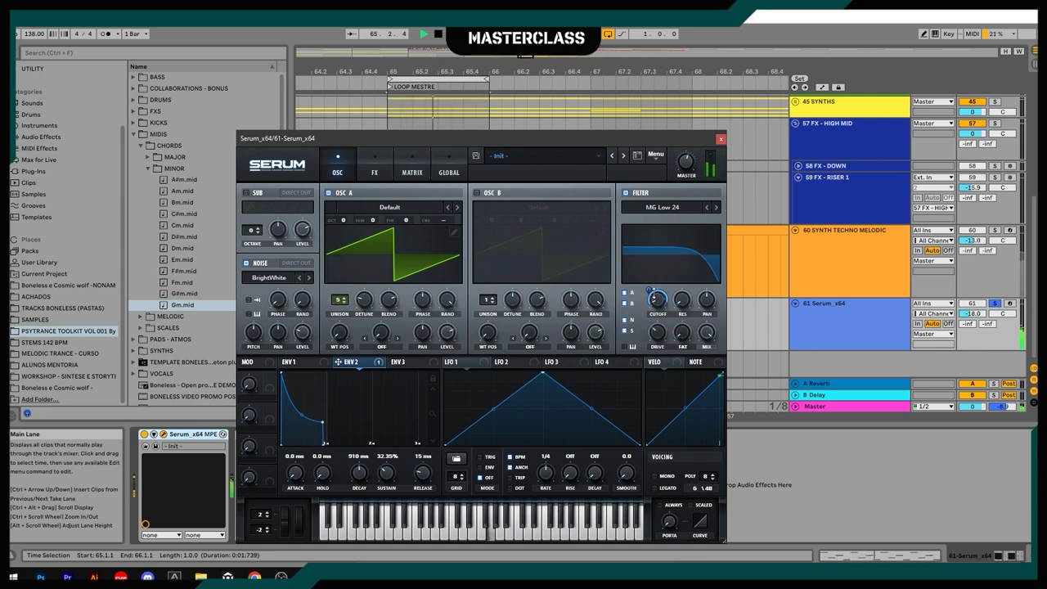
{"action": "key", "text": "space"}
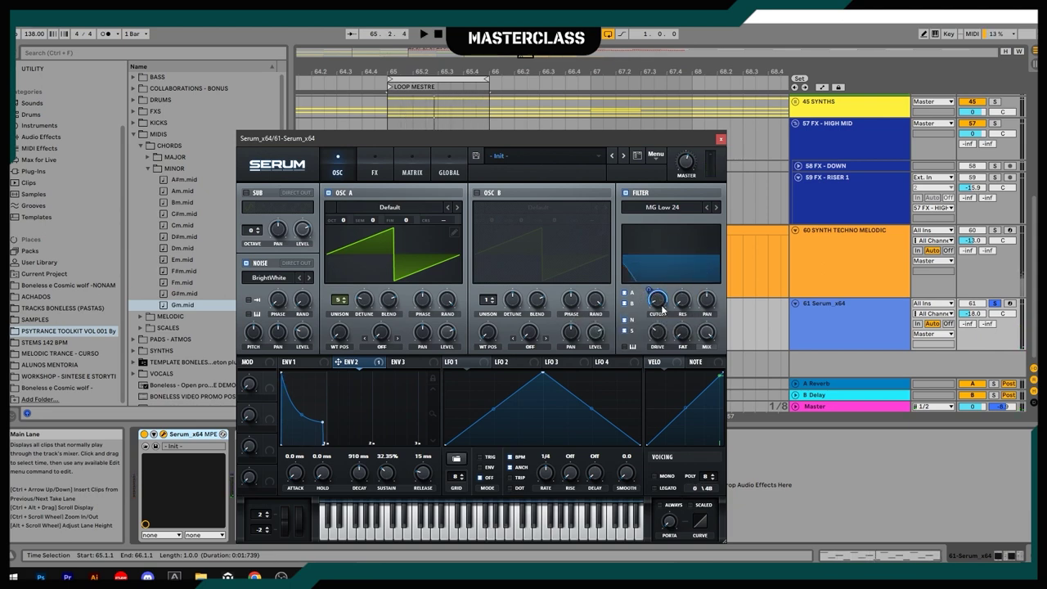
Adjust the filter cutoff and its ENV 2 modulation amount during loop playback, and raise the Serum track's volume to -9.6 dB
{"action": "left_click_drag", "start_coordinate": [647, 292], "coordinate": [647, 306]}
{"action": "key", "text": "space"}
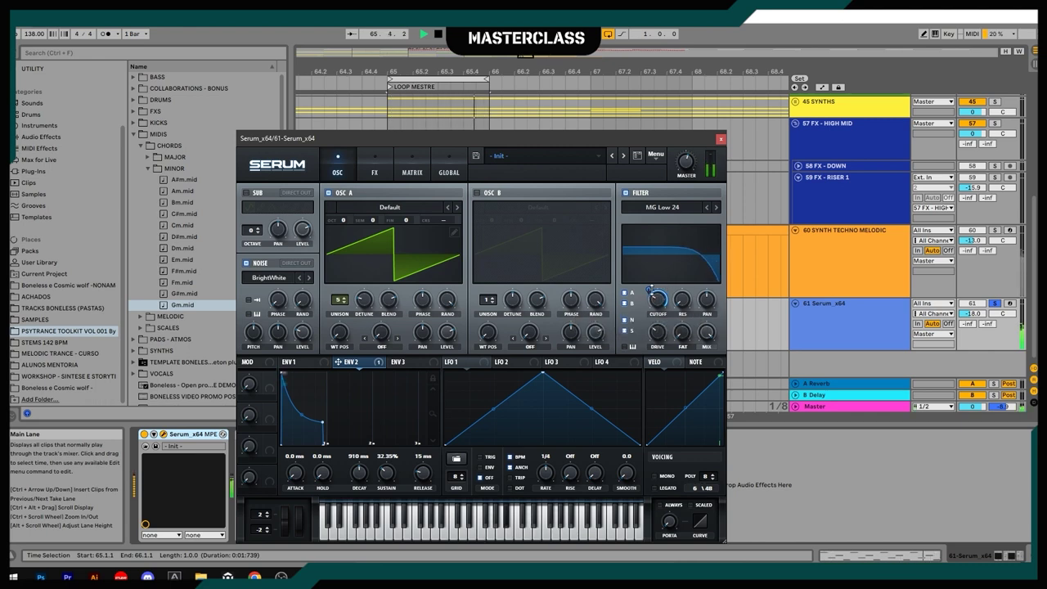
{"action": "left_click_drag", "start_coordinate": [649, 290], "coordinate": [642, 320]}
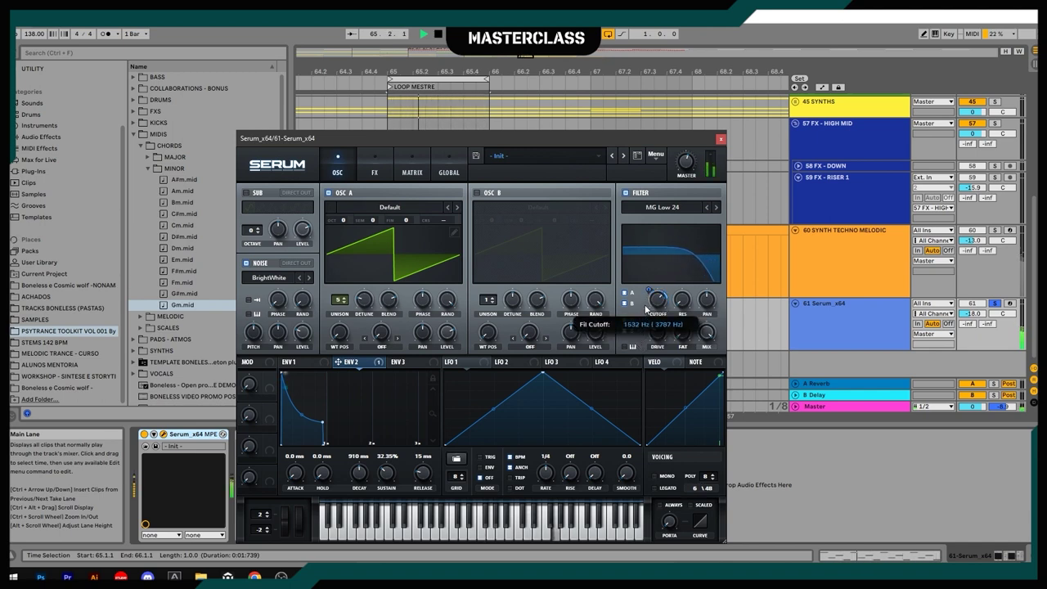
{"action": "left_click_drag", "start_coordinate": [649, 290], "coordinate": [637, 331]}
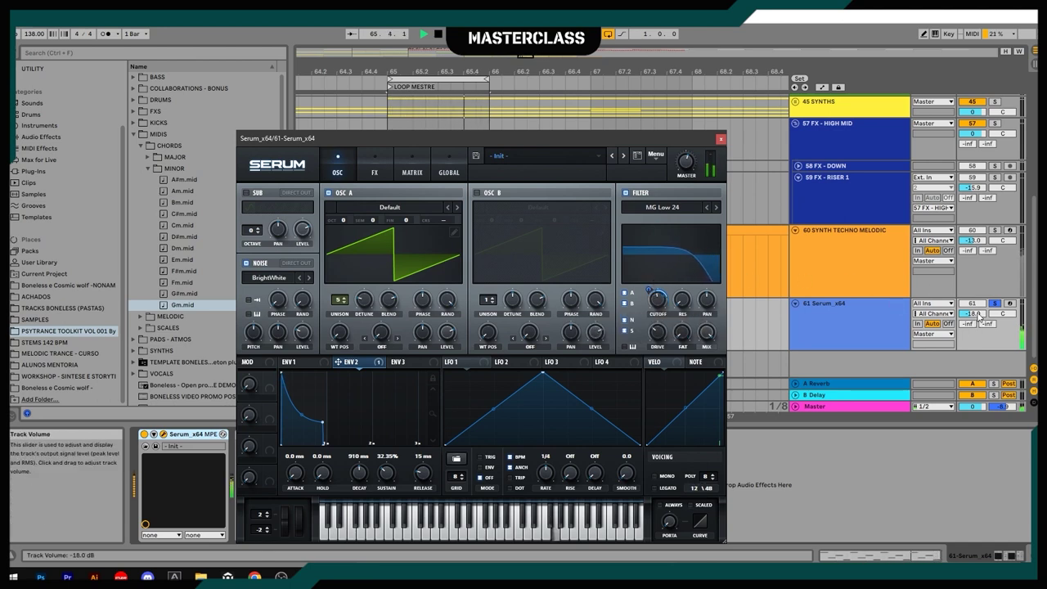
{"action": "left_click_drag", "start_coordinate": [978, 316], "coordinate": [978, 296]}
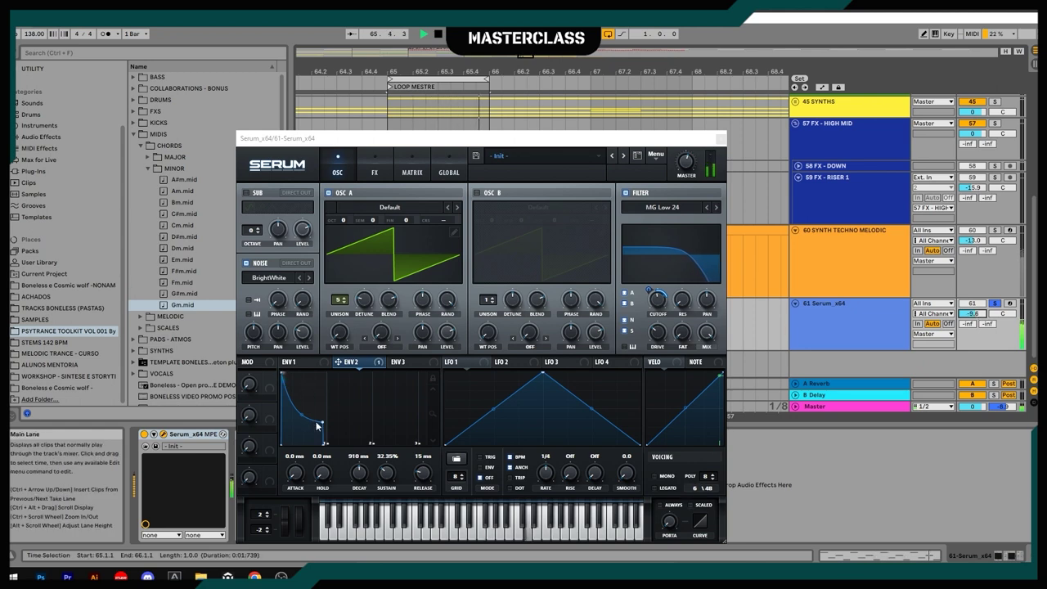
Reshape ENV 2 to a 783 ms decay and 36.03% sustain, readjust the filter cutoff modulation, and close Serum
{"action": "mouse_move", "coordinate": [303, 415]}
{"action": "left_mouse_down"}
{"action": "mouse_move", "coordinate": [317, 432]}
{"action": "mouse_move", "coordinate": [298, 449]}
{"action": "mouse_move", "coordinate": [346, 439]}
{"action": "mouse_move", "coordinate": [284, 413]}
{"action": "mouse_move", "coordinate": [304, 403]}
{"action": "mouse_move", "coordinate": [298, 419]}
{"action": "mouse_move", "coordinate": [300, 405]}
{"action": "left_mouse_up"}
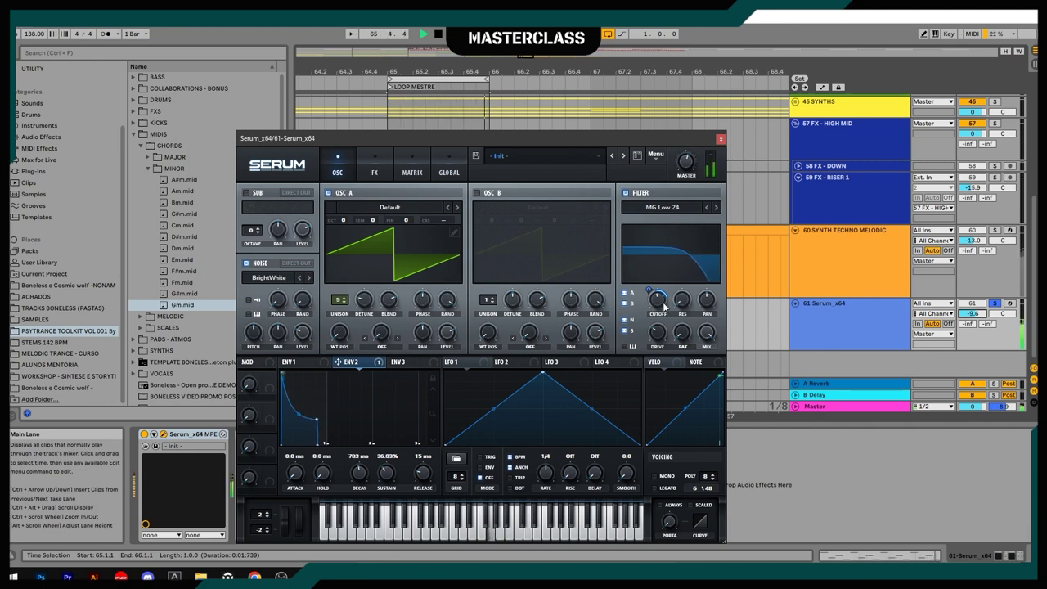
{"action": "left_click_drag", "start_coordinate": [661, 302], "coordinate": [651, 278]}
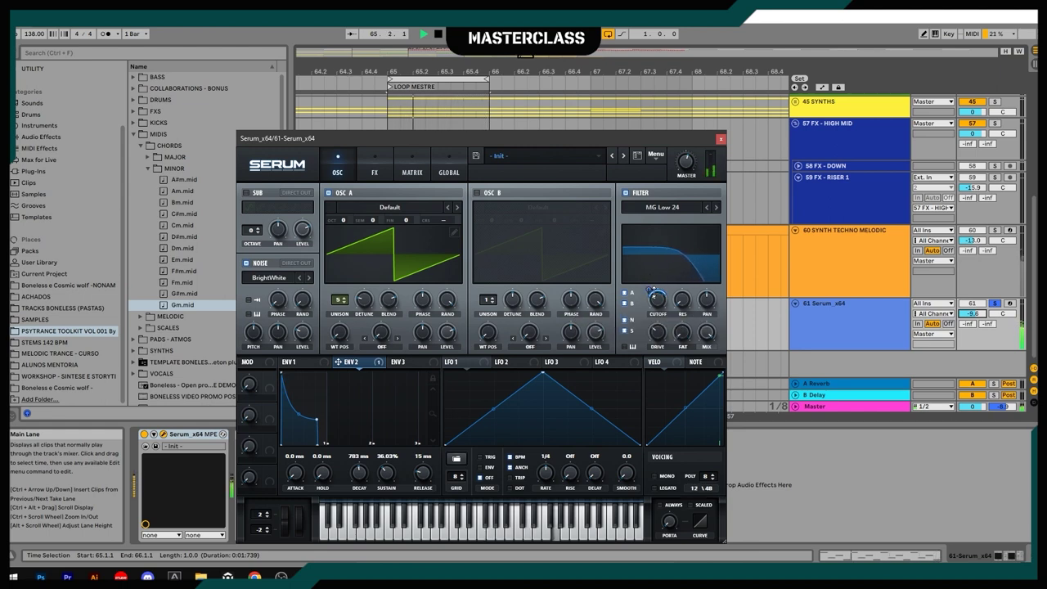
{"action": "key", "text": "space"}
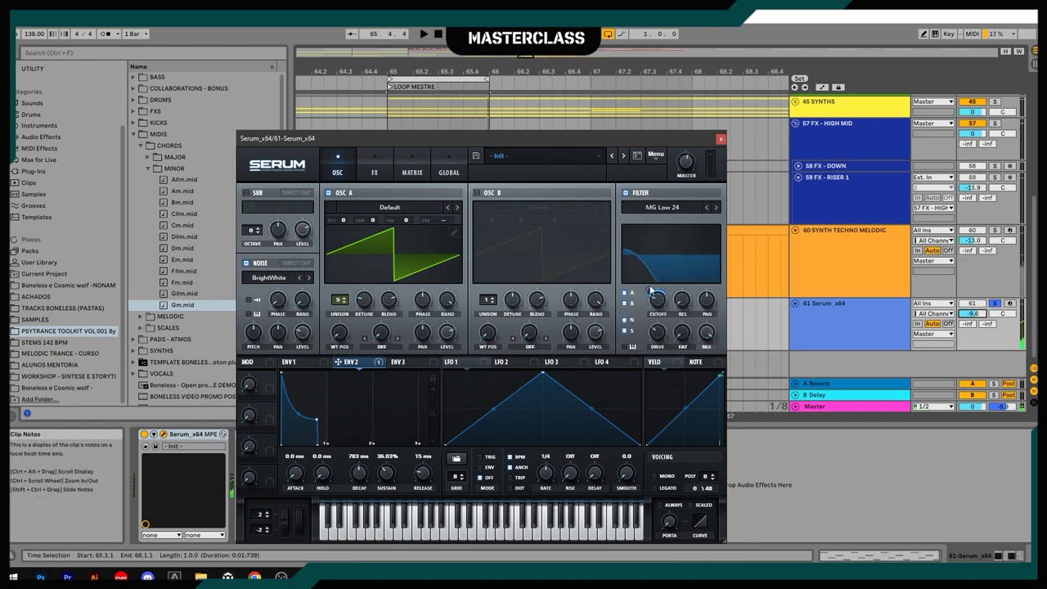
{"action": "left_click", "coordinate": [720, 138]}
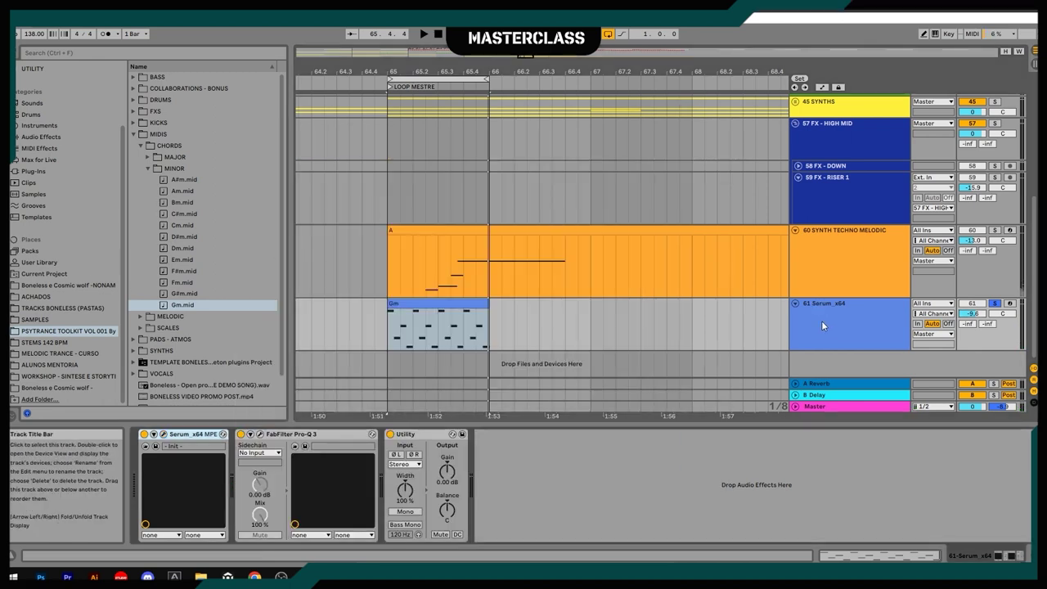
Add ValhallaVintageVerb from the delay and reverb collection to the Serum track and set its mode to Bright Hall
{"action": "scroll", "coordinate": [57, 172], "scroll_direction": "up", "scroll_amount": 3}
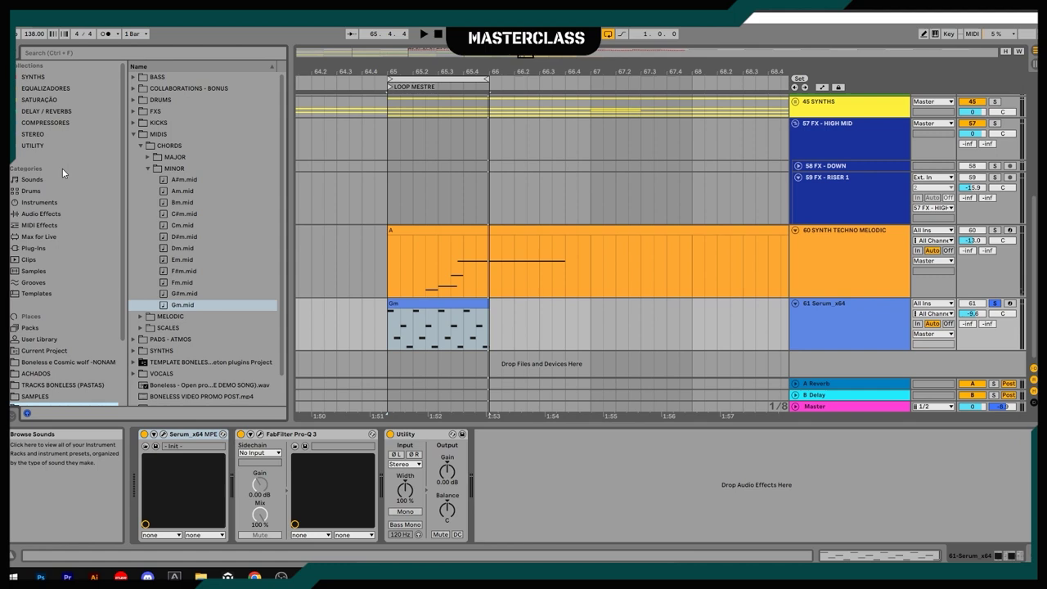
{"action": "left_click", "coordinate": [49, 112]}
{"action": "left_click", "coordinate": [196, 377]}
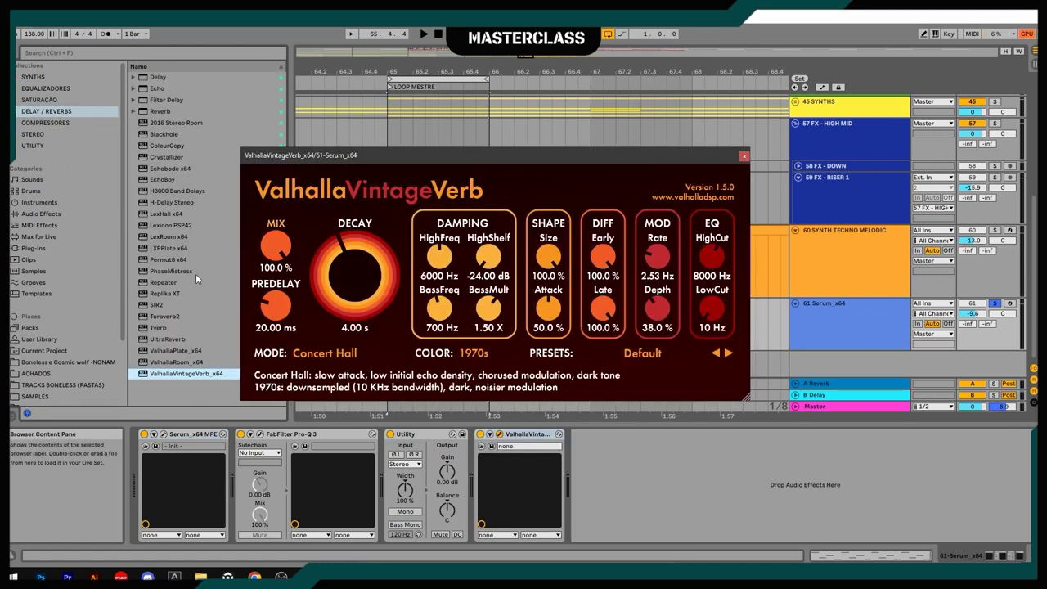
{"action": "left_click", "coordinate": [325, 354]}
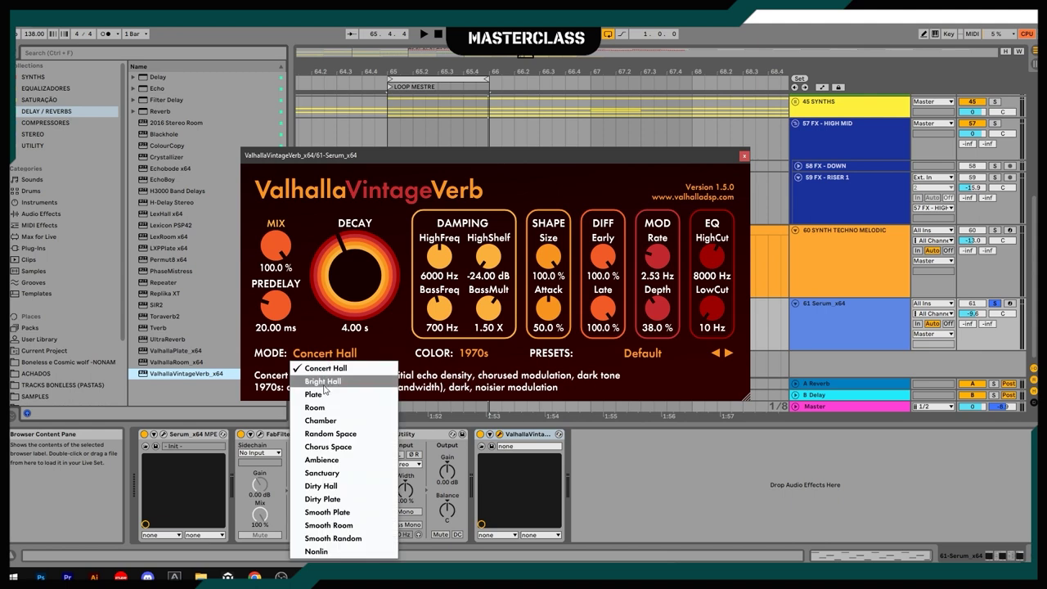
{"action": "left_click", "coordinate": [325, 384]}
Set the reverb's mix to 18.4% and its low cut to 390 Hz during loop playback
{"action": "left_click_drag", "start_coordinate": [277, 252], "coordinate": [259, 314]}
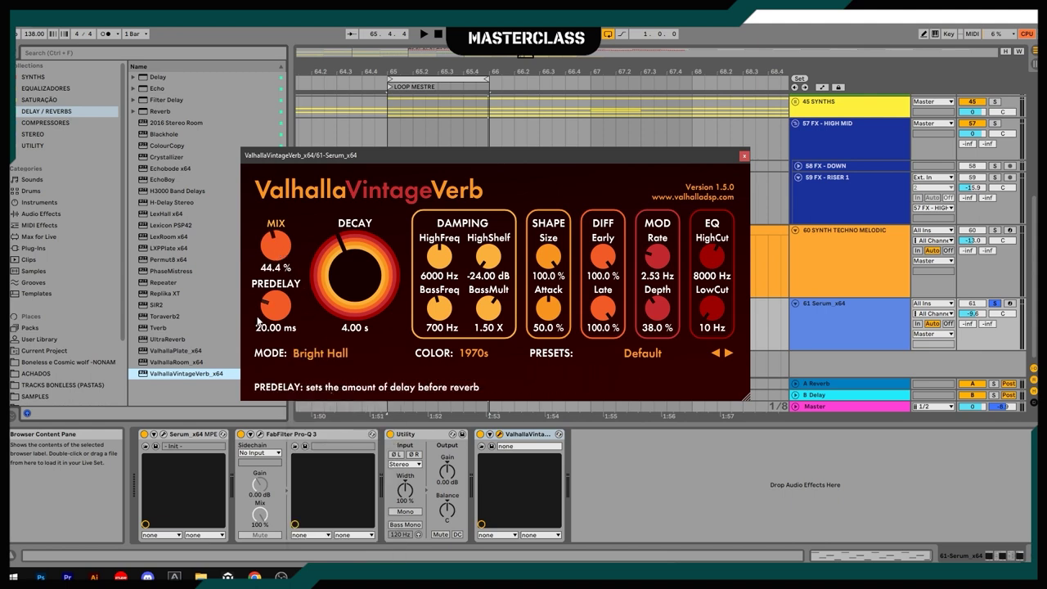
{"action": "key", "text": "space"}
{"action": "left_click_drag", "start_coordinate": [275, 252], "coordinate": [271, 271]}
{"action": "left_click_drag", "start_coordinate": [714, 308], "coordinate": [723, 279]}
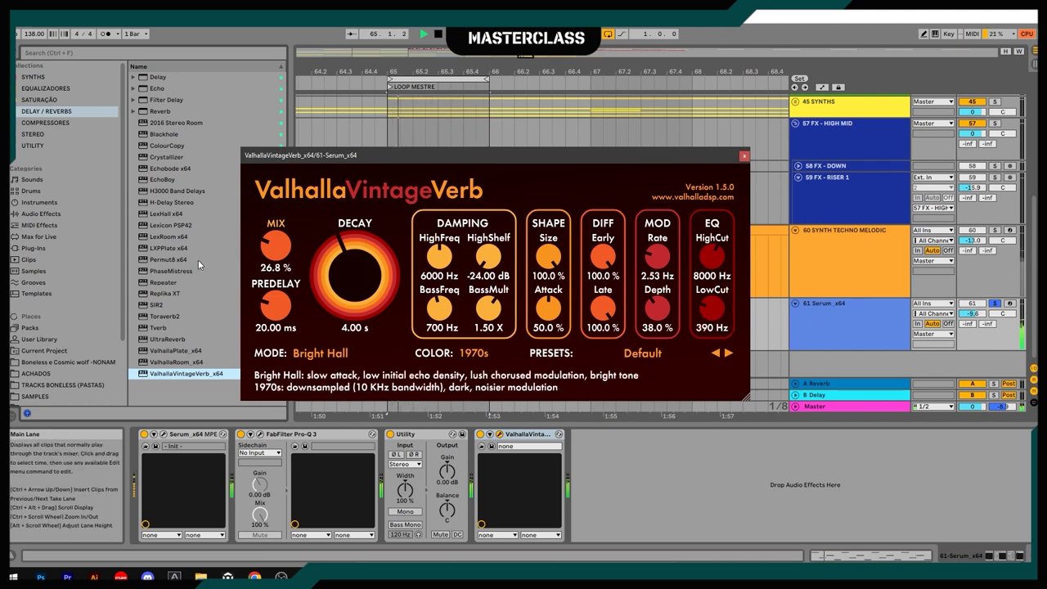
{"action": "left_click_drag", "start_coordinate": [274, 250], "coordinate": [274, 261]}
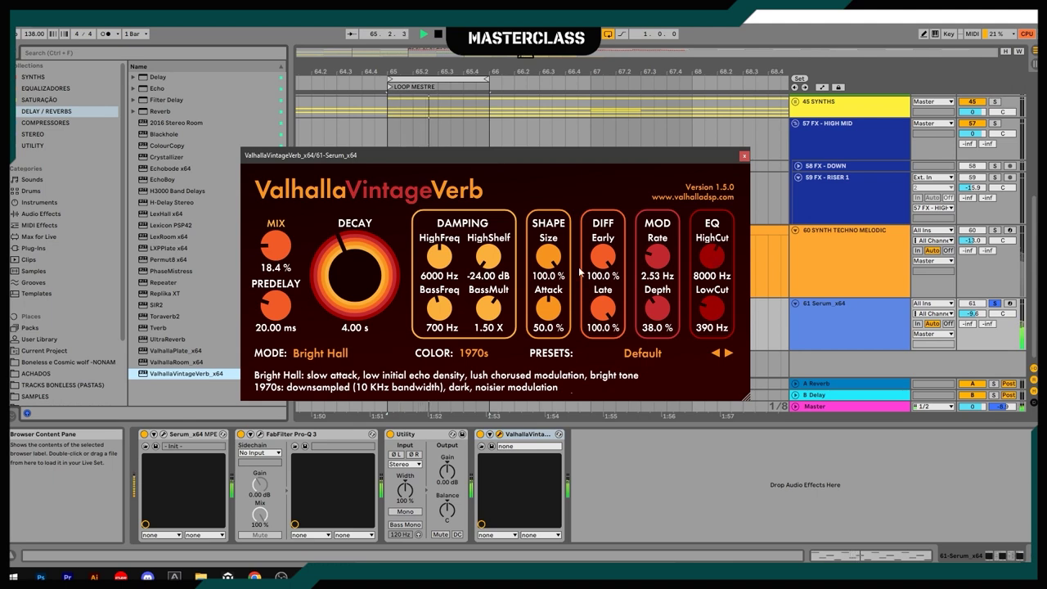
Set ENV 2's modulation of Serum's filter cutoff to 56 and close the Serum and reverb windows
{"action": "left_click", "coordinate": [163, 435]}
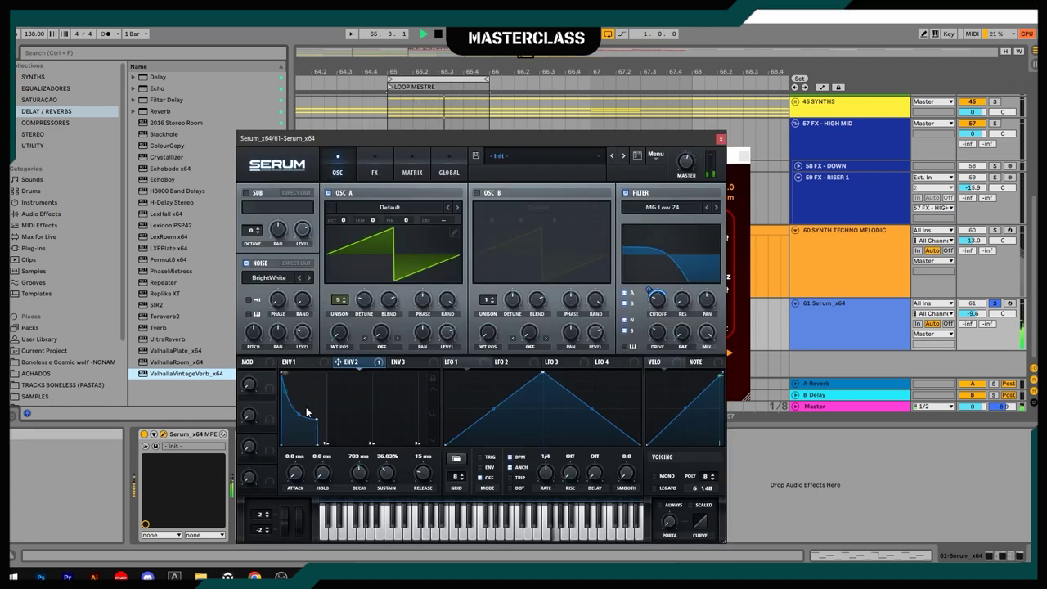
{"action": "left_click_drag", "start_coordinate": [650, 291], "coordinate": [653, 286]}
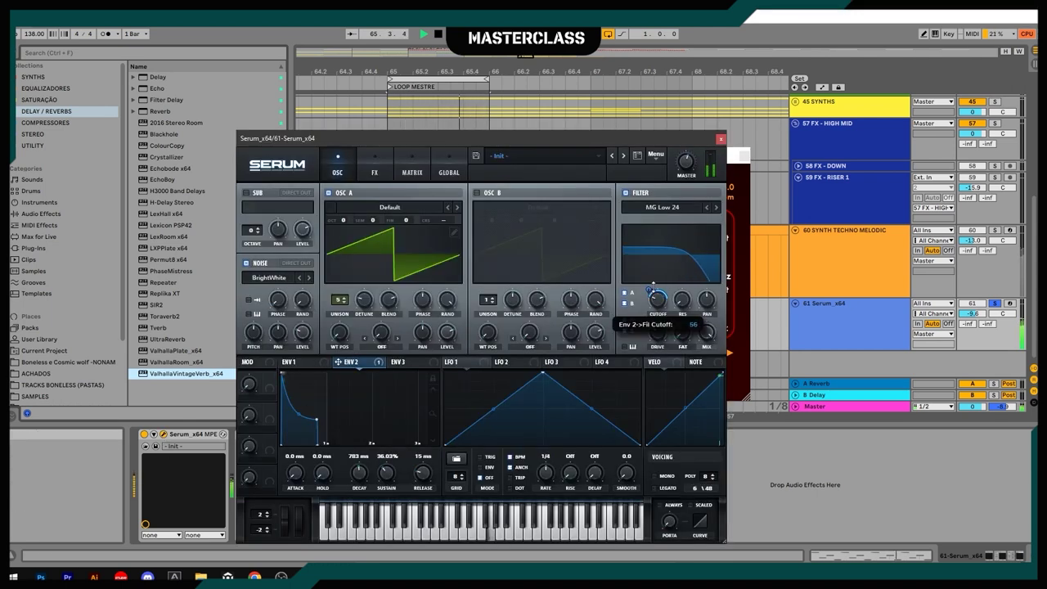
{"action": "left_click", "coordinate": [719, 139]}
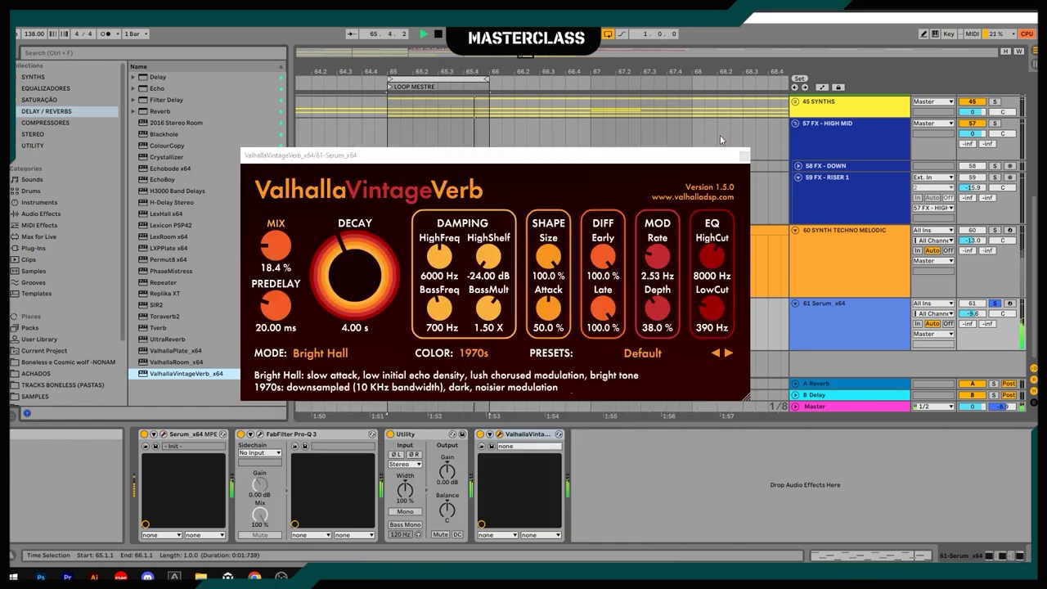
{"action": "left_click", "coordinate": [743, 155]}
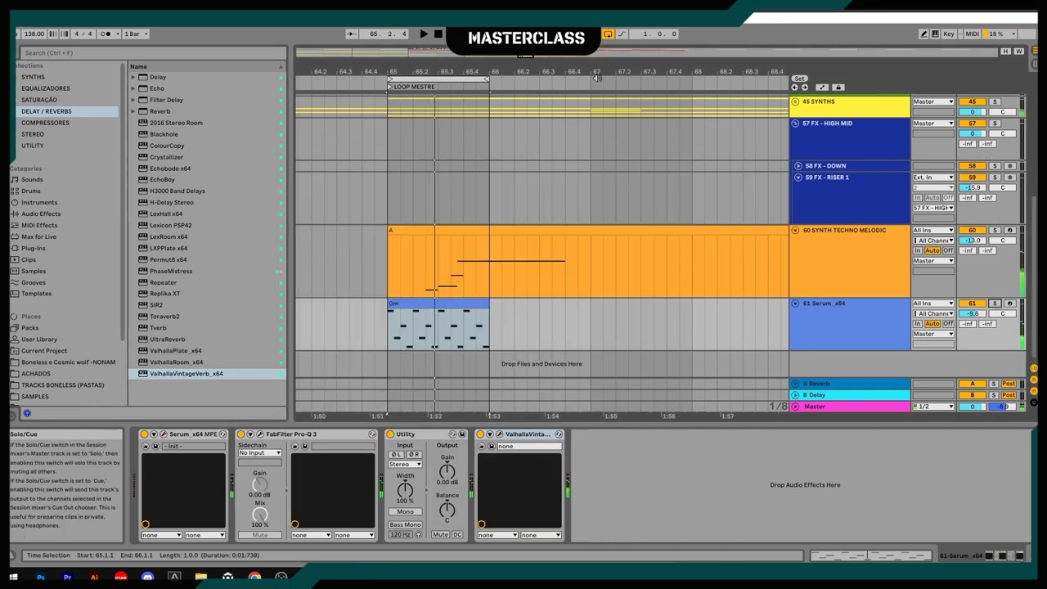
Duplicate the one-bar Gm clip to fill bars 65 to 67, and start playback shortly before it
{"action": "left_click_drag", "start_coordinate": [597, 72], "coordinate": [540, 46]}
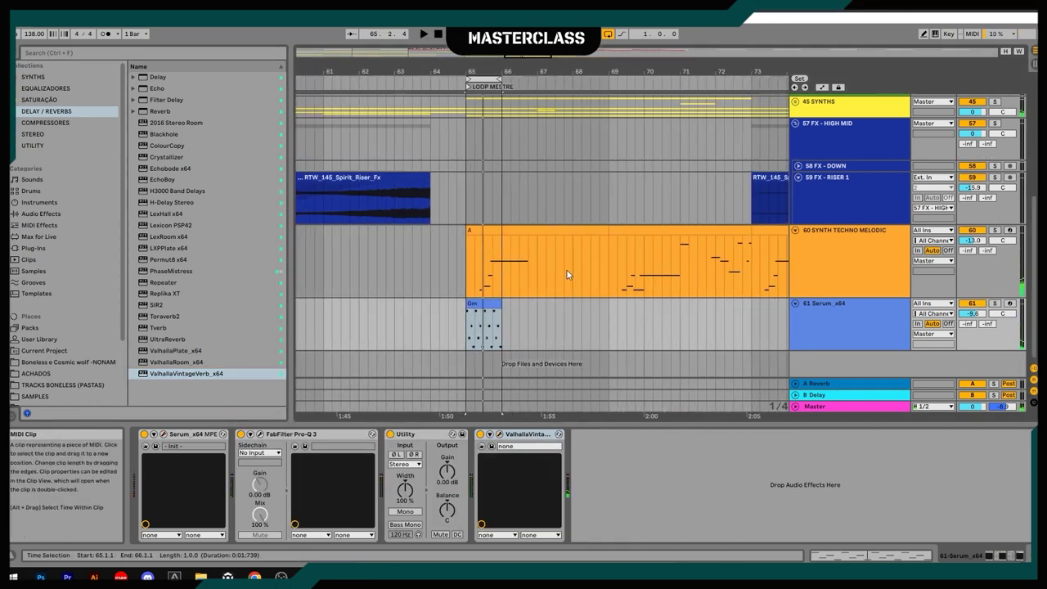
{"action": "left_click", "coordinate": [480, 302]}
{"action": "key", "text": "ctrl+d"}
{"action": "key", "text": "ctrl+d"}
{"action": "key", "text": "ctrl+d"}
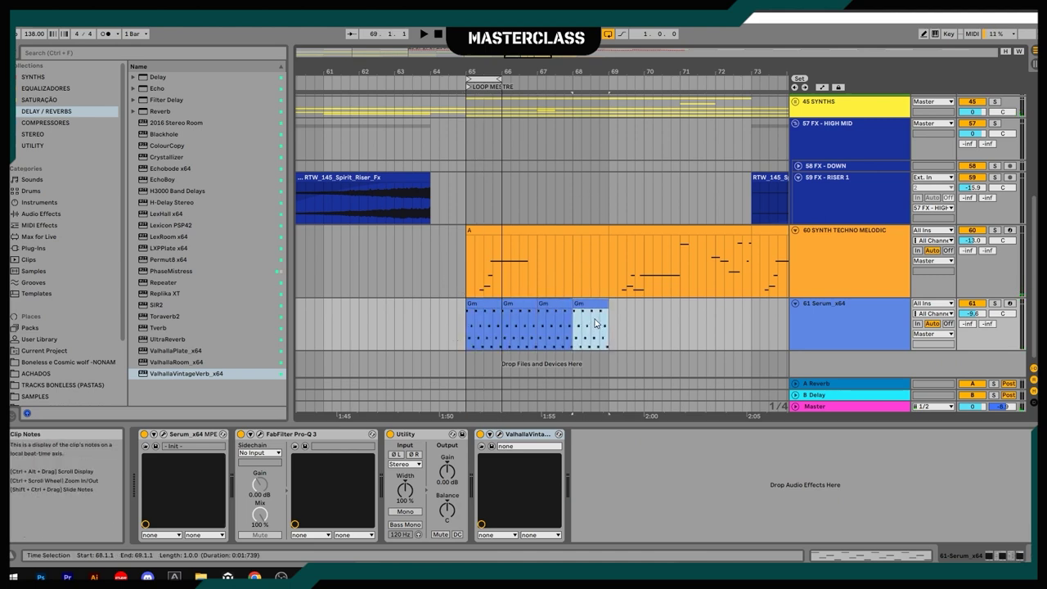
{"action": "key", "text": "ctrl+z"}
{"action": "left_click", "coordinate": [387, 331]}
{"action": "key", "text": "space"}
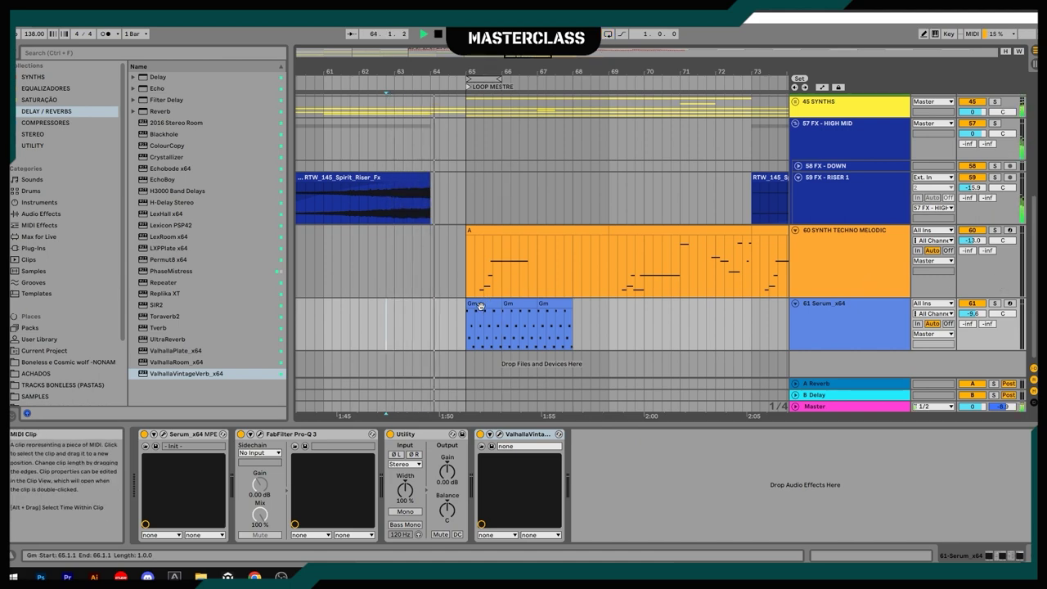
Duplicate the Gm clip further along the Serum track and undo the excess copies so it ends at bar 71
{"action": "left_click", "coordinate": [484, 328]}
{"action": "left_click", "coordinate": [520, 327]}
{"action": "key", "text": "ctrl+d"}
{"action": "key", "text": "ctrl+d"}
{"action": "key", "text": "ctrl+d"}
{"action": "key", "text": "ctrl+d"}
{"action": "key", "text": "ctrl+d"}
{"action": "key", "text": "ctrl+d"}
{"action": "key", "text": "ctrl+d"}
{"action": "key", "text": "ctrl+z"}
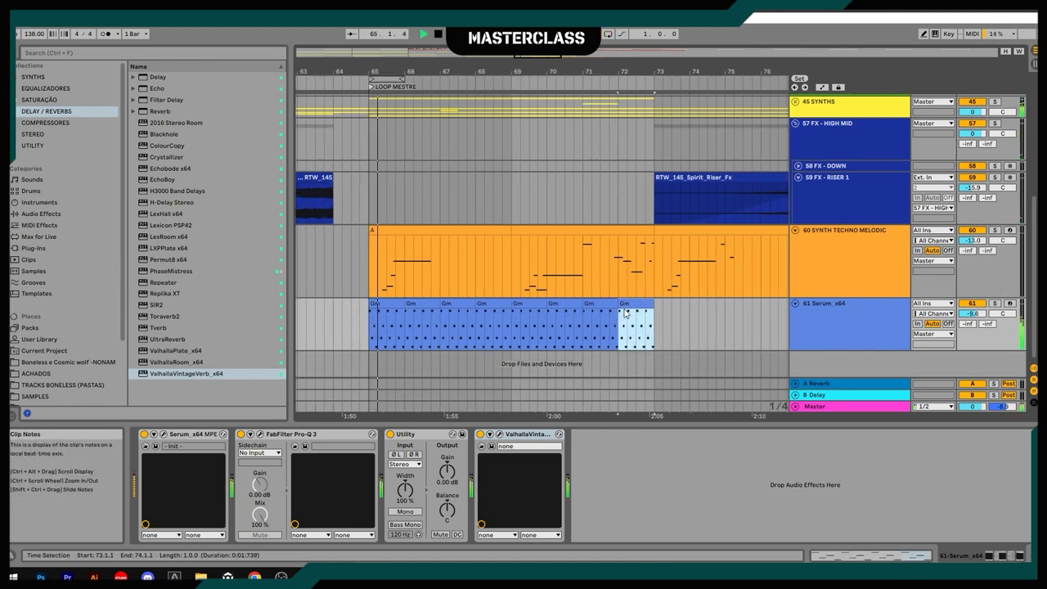
{"action": "key", "text": "ctrl+z"}
{"action": "key", "text": "ctrl+z"}
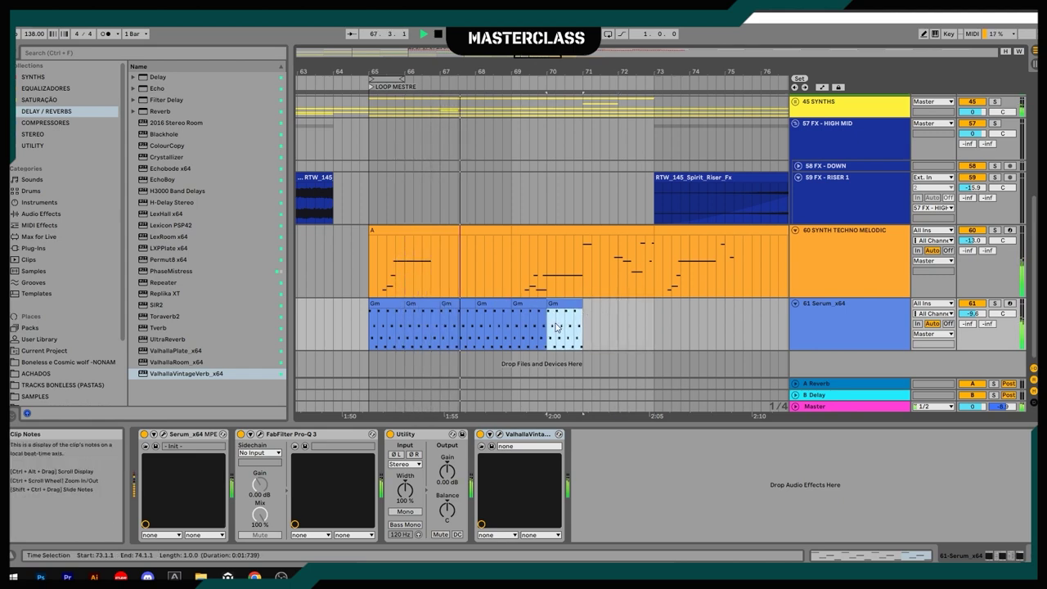
Duplicate the first four-bar block of Gm clips repeatedly up to bar 85, and copy the first eight bars onto bars 73 to 80
{"action": "left_click_drag", "start_coordinate": [515, 326], "coordinate": [375, 330]}
{"action": "key", "text": "ctrl+d"}
{"action": "key", "text": "ctrl+d"}
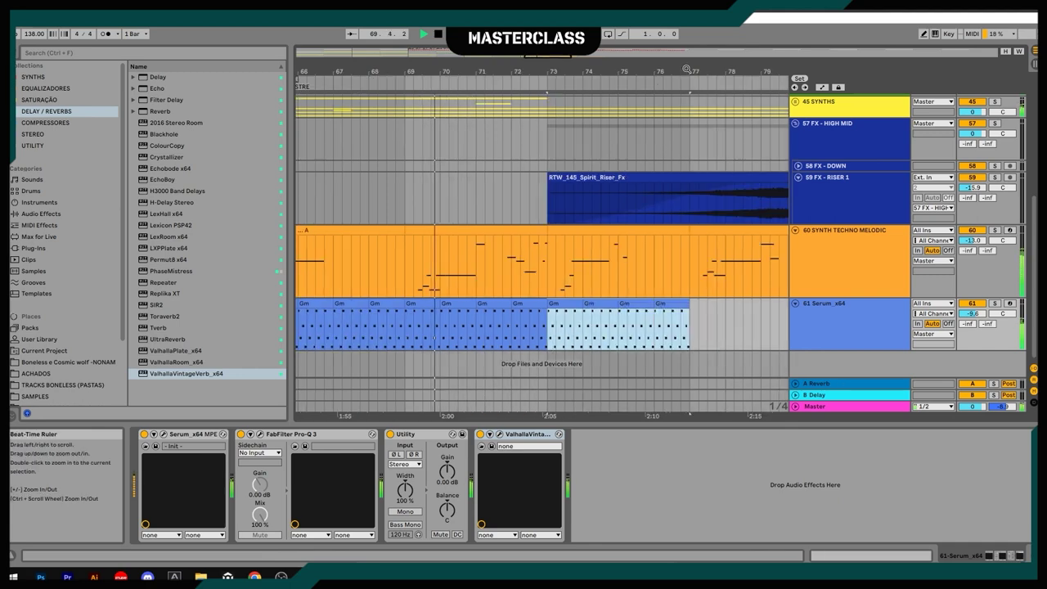
{"action": "left_click_drag", "start_coordinate": [690, 70], "coordinate": [603, 24]}
{"action": "key", "text": "ctrl+d"}
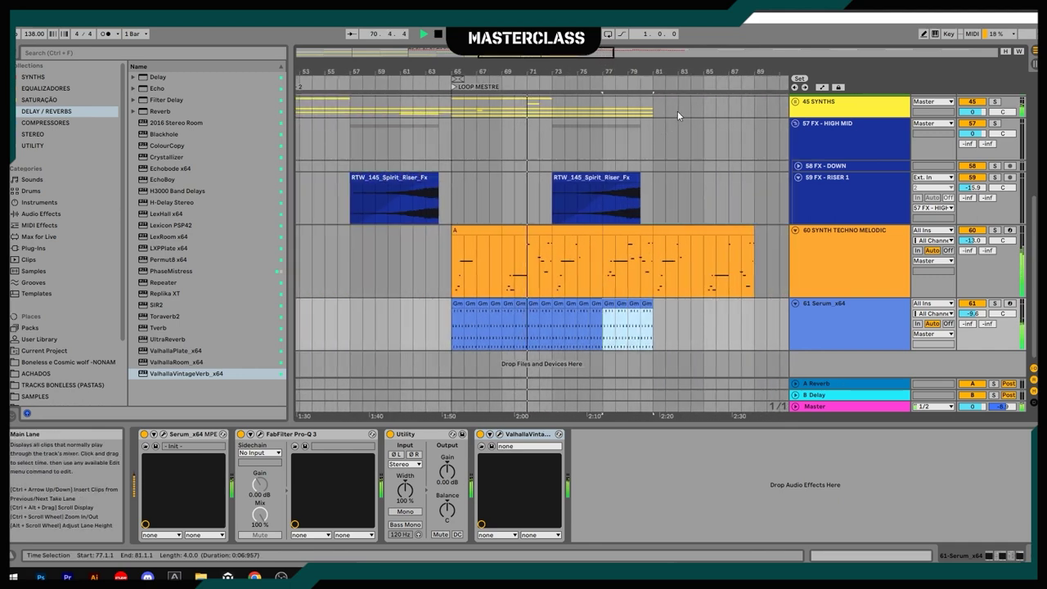
{"action": "key", "text": "ctrl+d"}
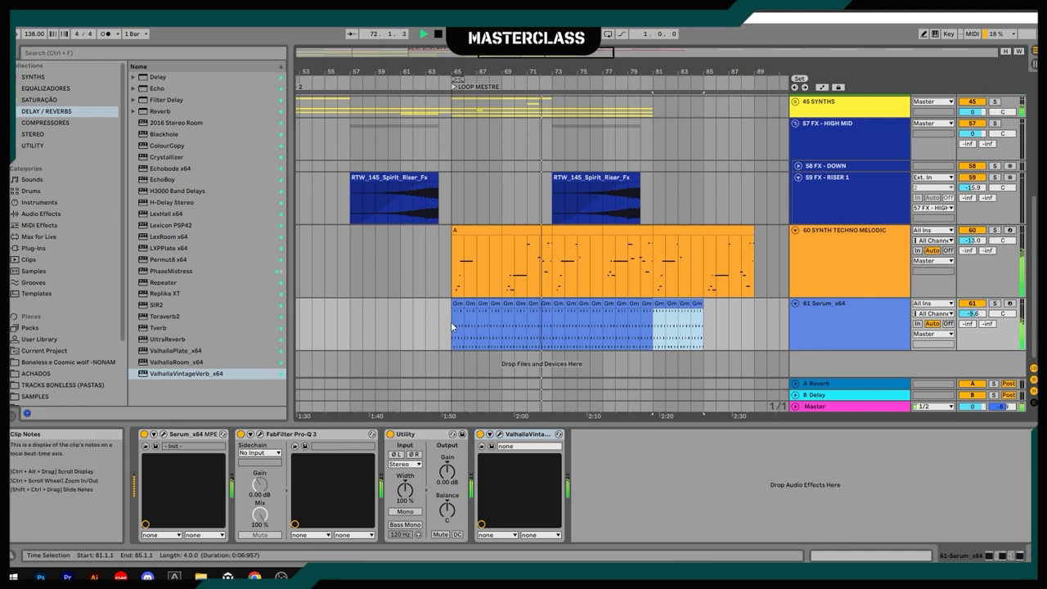
{"action": "left_click_drag", "start_coordinate": [453, 328], "coordinate": [552, 326]}
{"action": "key", "text": "ctrl+d"}
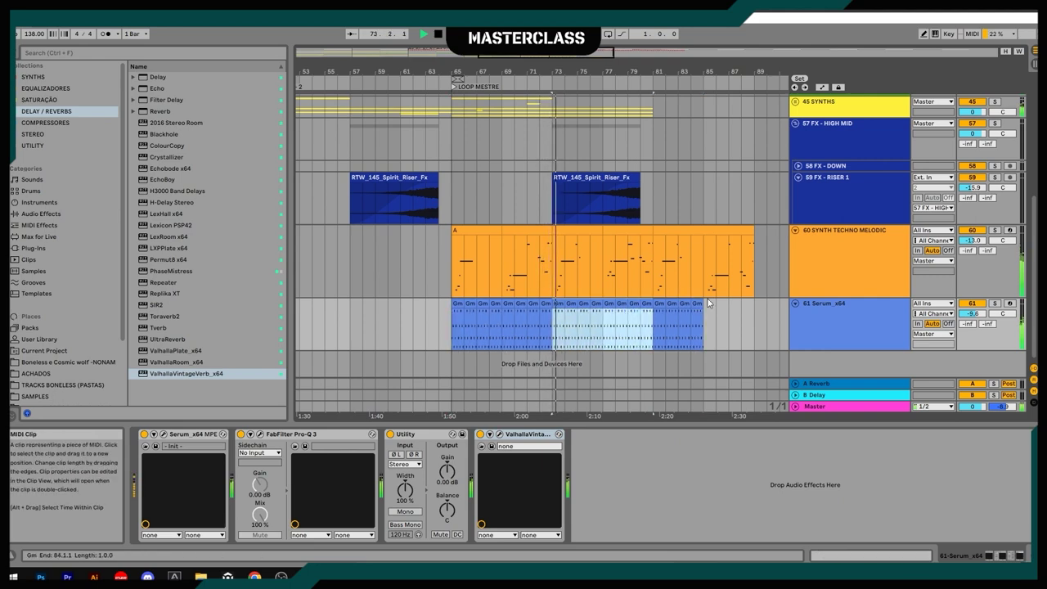
Reopen Serum and sweep its filter cutoff up and back down while the full arrangement plays
{"action": "left_click", "coordinate": [162, 434]}
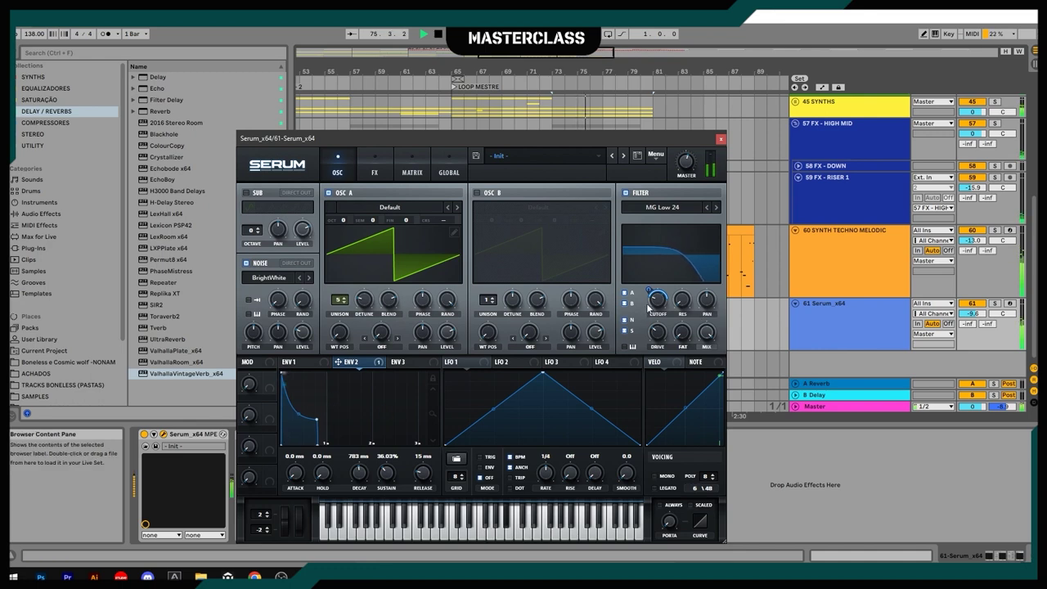
{"action": "mouse_move", "coordinate": [660, 304]}
{"action": "left_click_drag", "start_coordinate": [659, 304], "coordinate": [665, 251]}
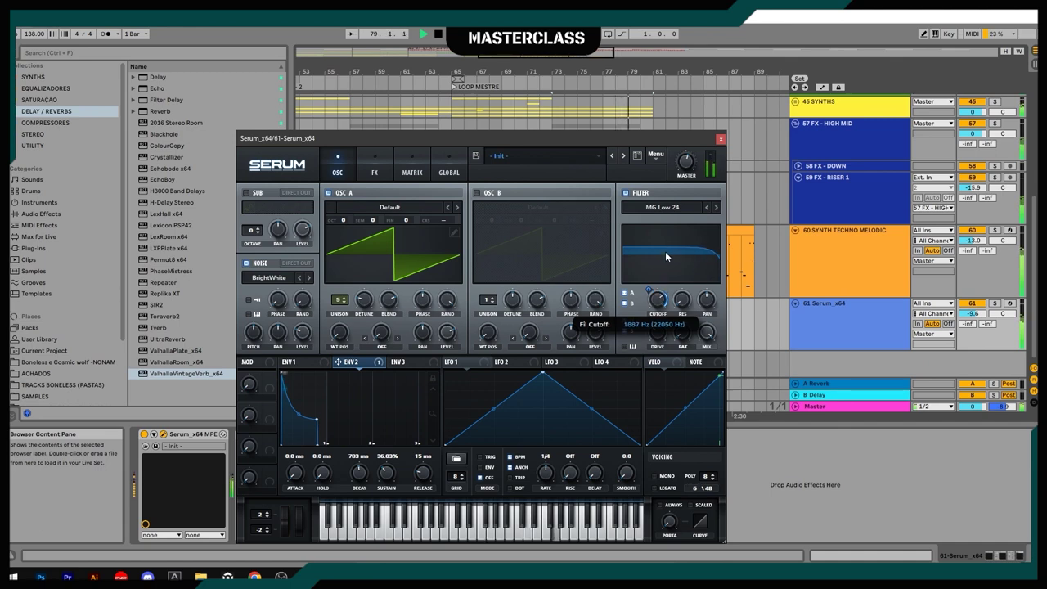
{"action": "left_click_drag", "start_coordinate": [657, 288], "coordinate": [654, 314]}
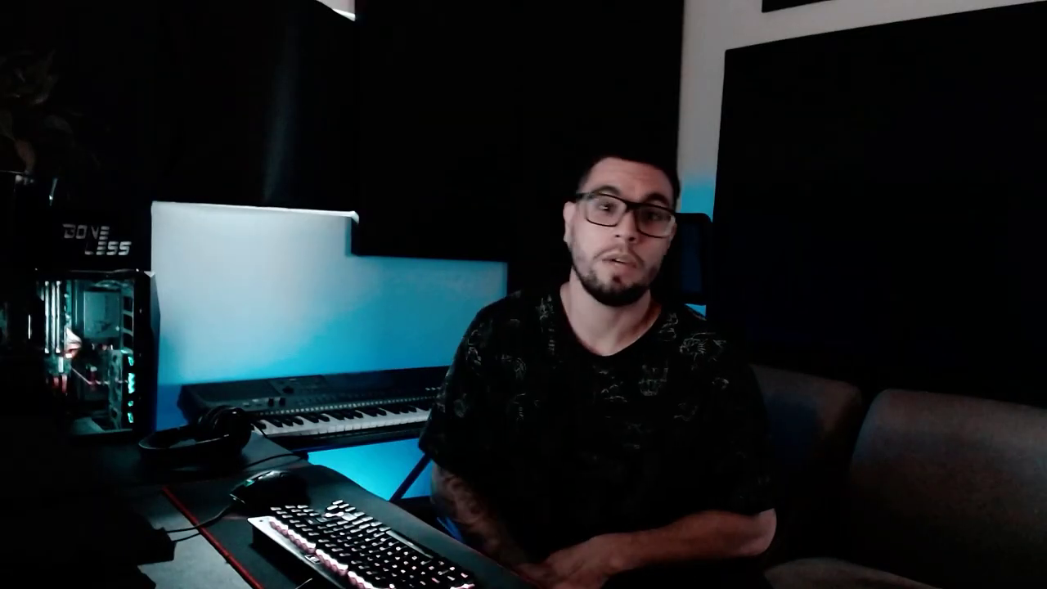